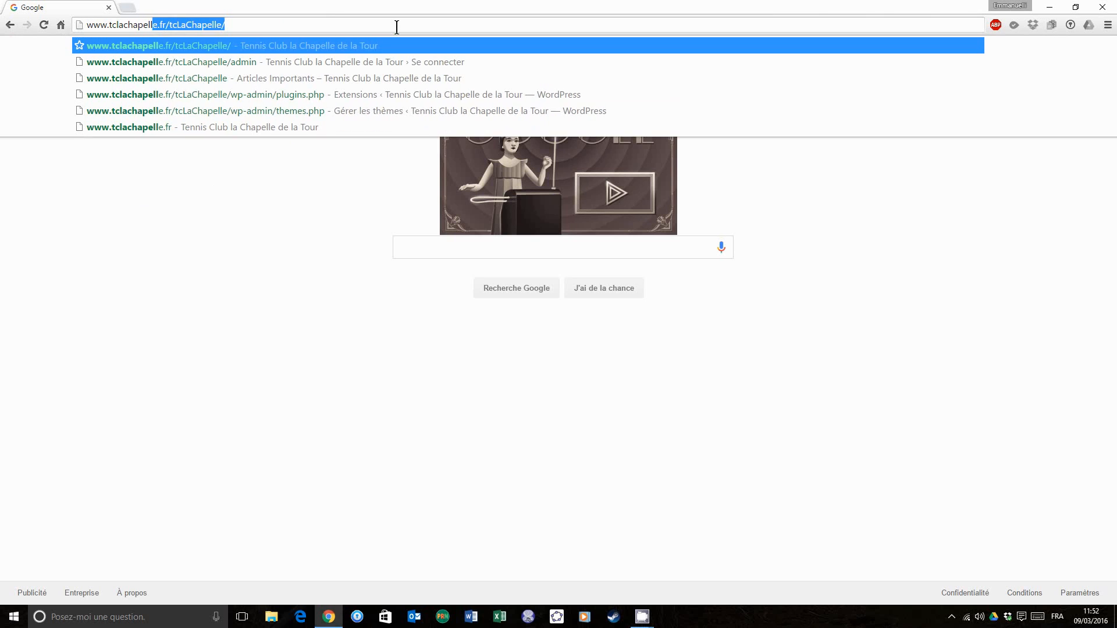
type("e.fr")
key("Return")
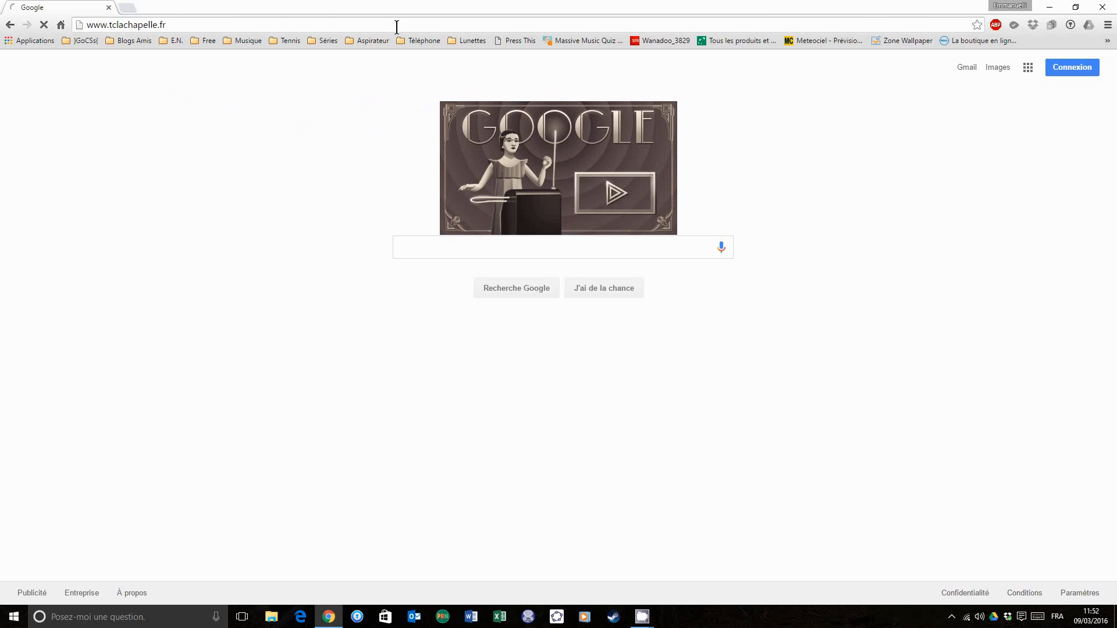
scroll(641, 225, "down", 5)
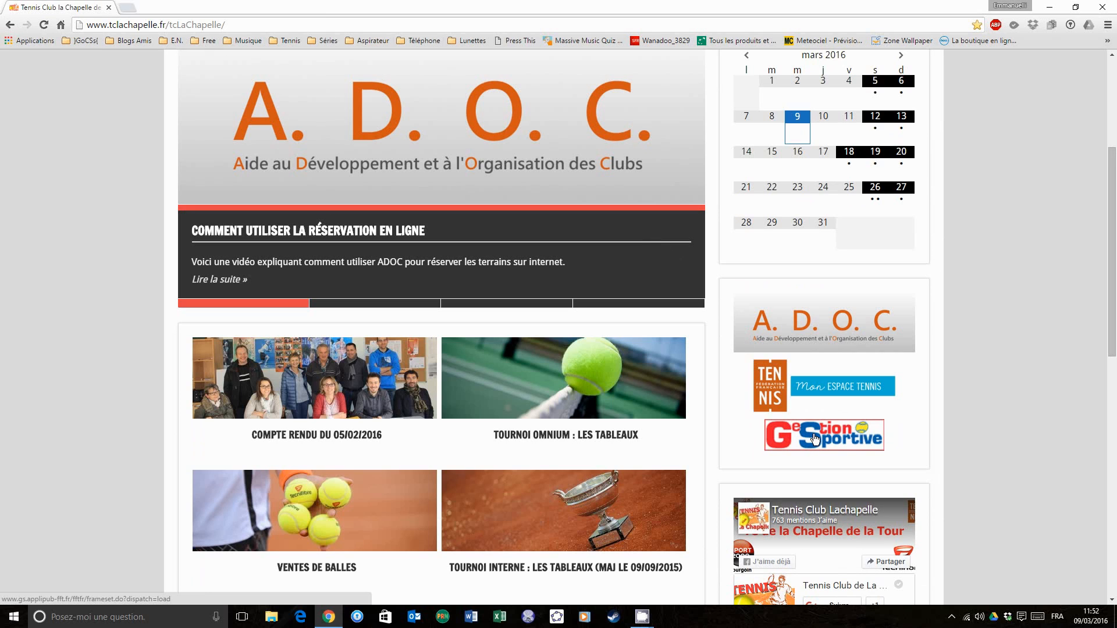
left_click(815, 438)
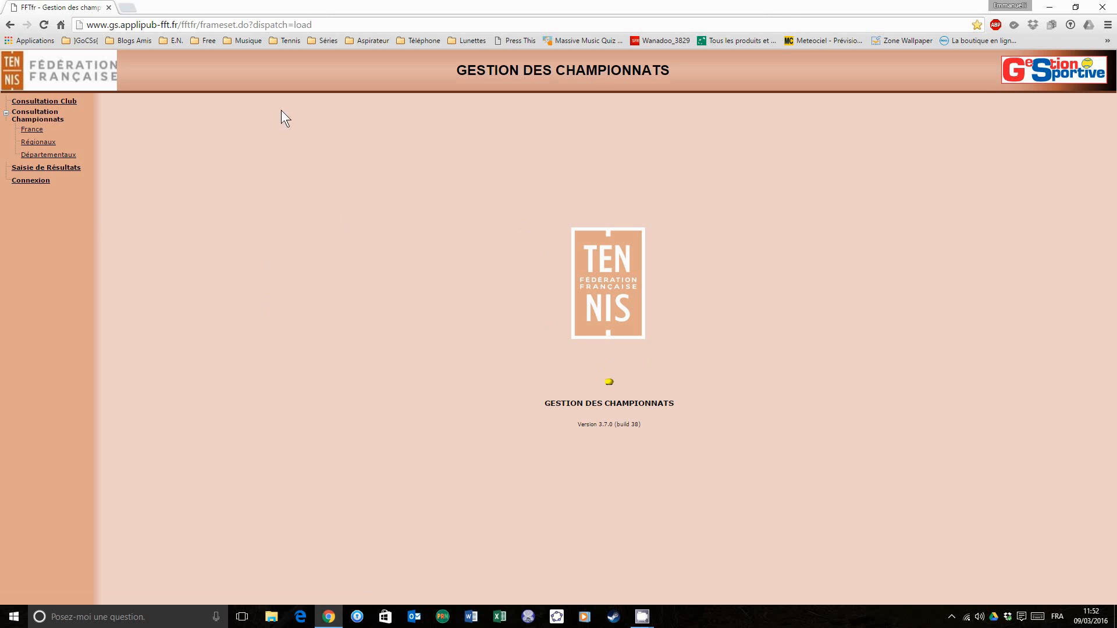
- In the results entry section, search for the encounters of club code 10380566 dated 09/03/2016
left_click(75, 173)
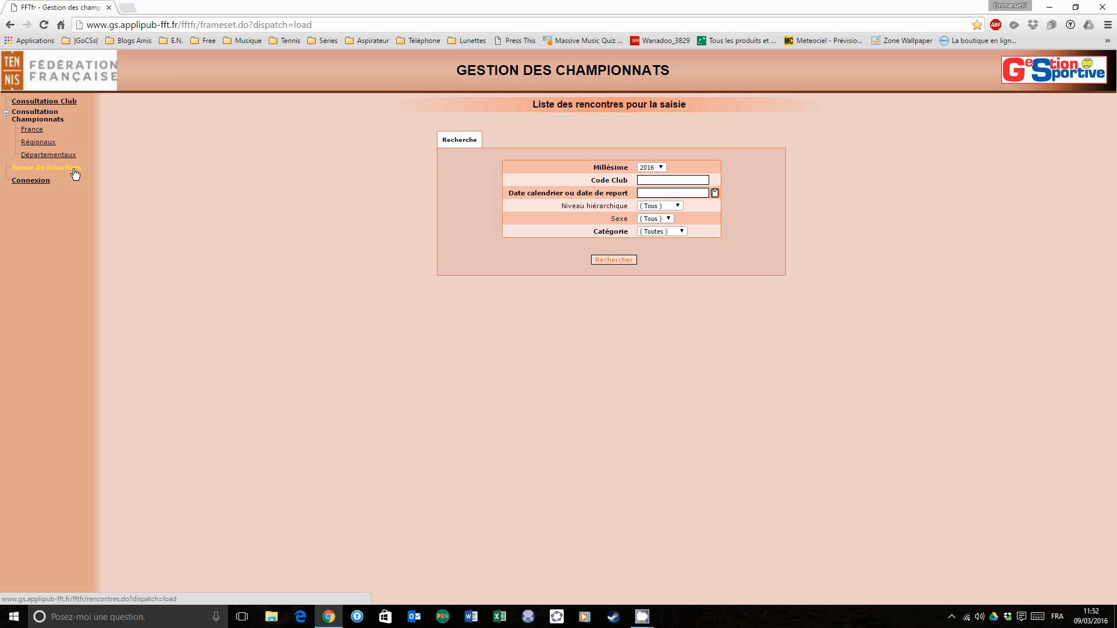
left_click(669, 181)
type("10")
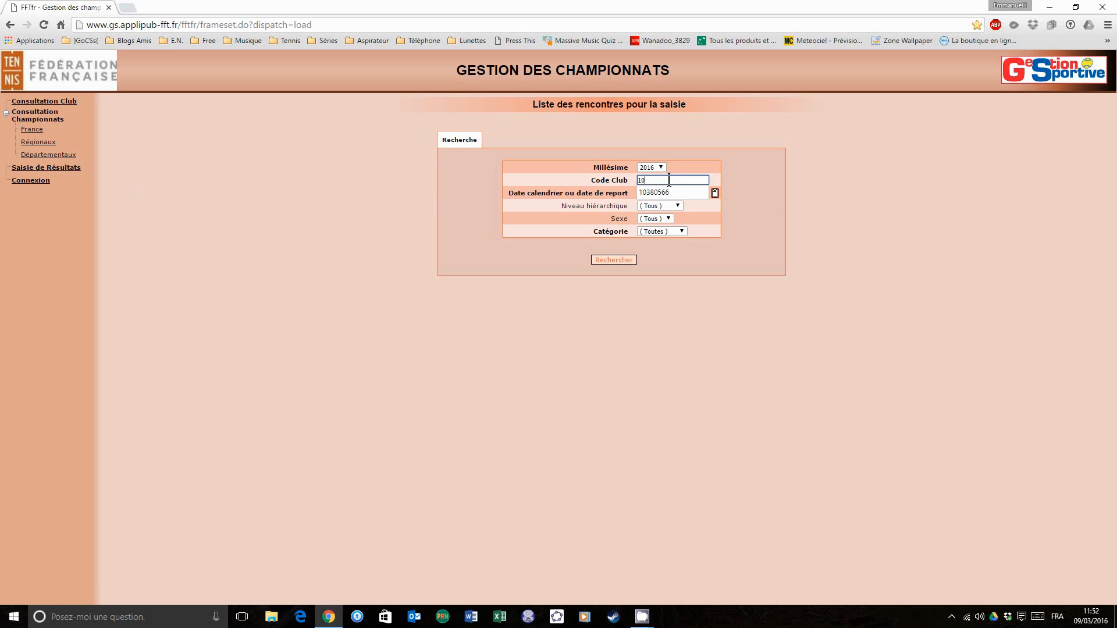
type("380566")
left_click(744, 183)
left_click(677, 193)
left_click(715, 192)
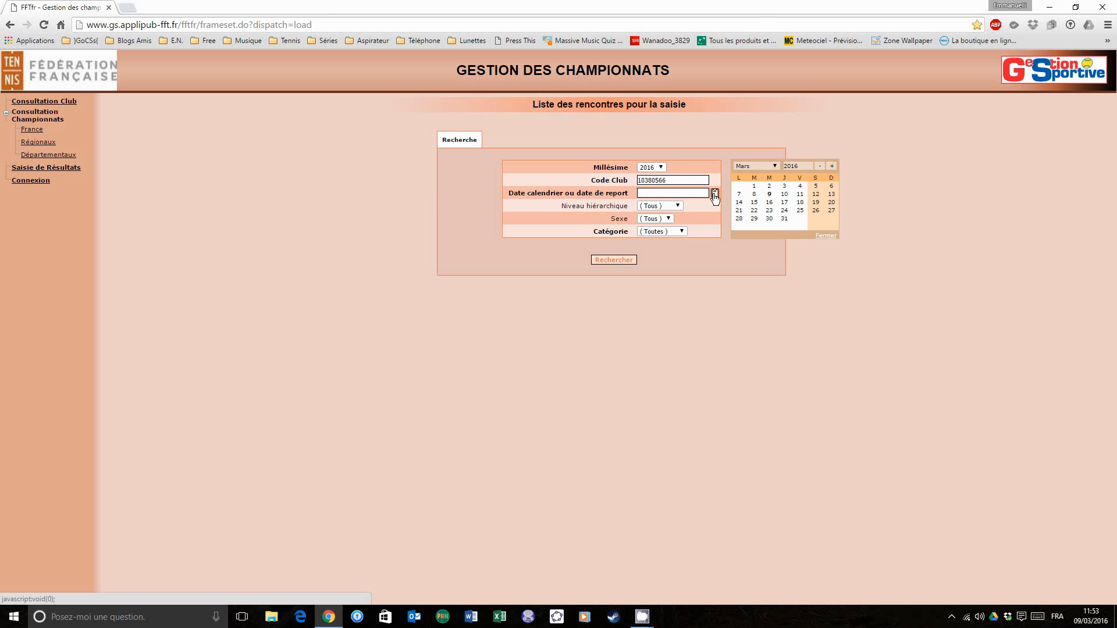
left_click(769, 196)
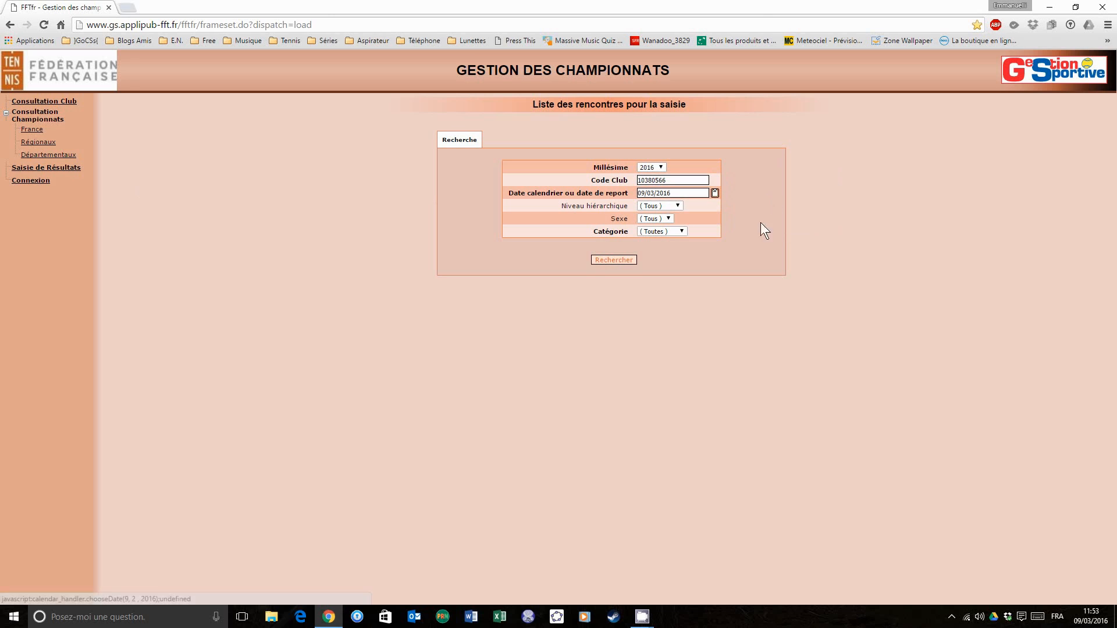
left_click(619, 260)
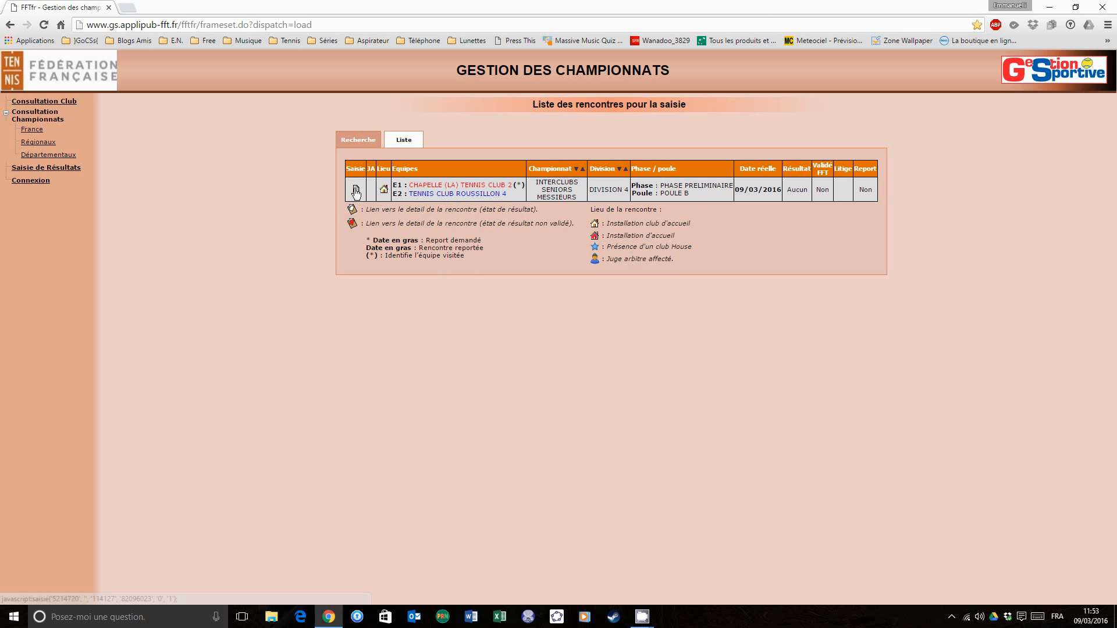
- Open the match sheet for Chapelle (La) Tennis Club 2 against Tennis Club Roussillon 4 and widen its window to show both teams' columns
left_click(355, 191)
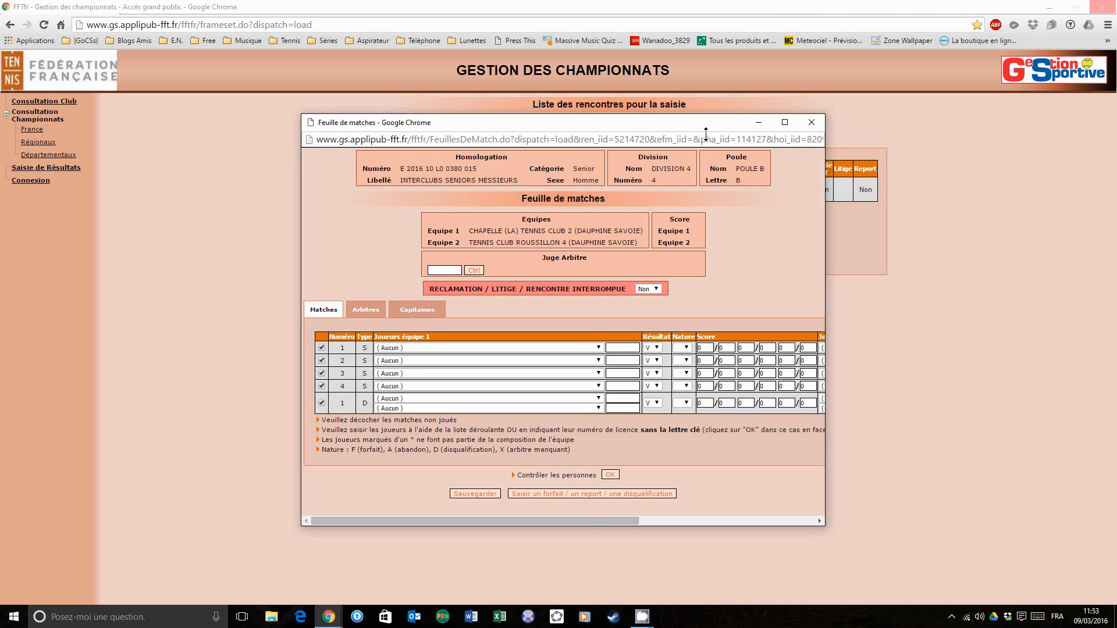
left_click_drag(706, 125, 686, 84)
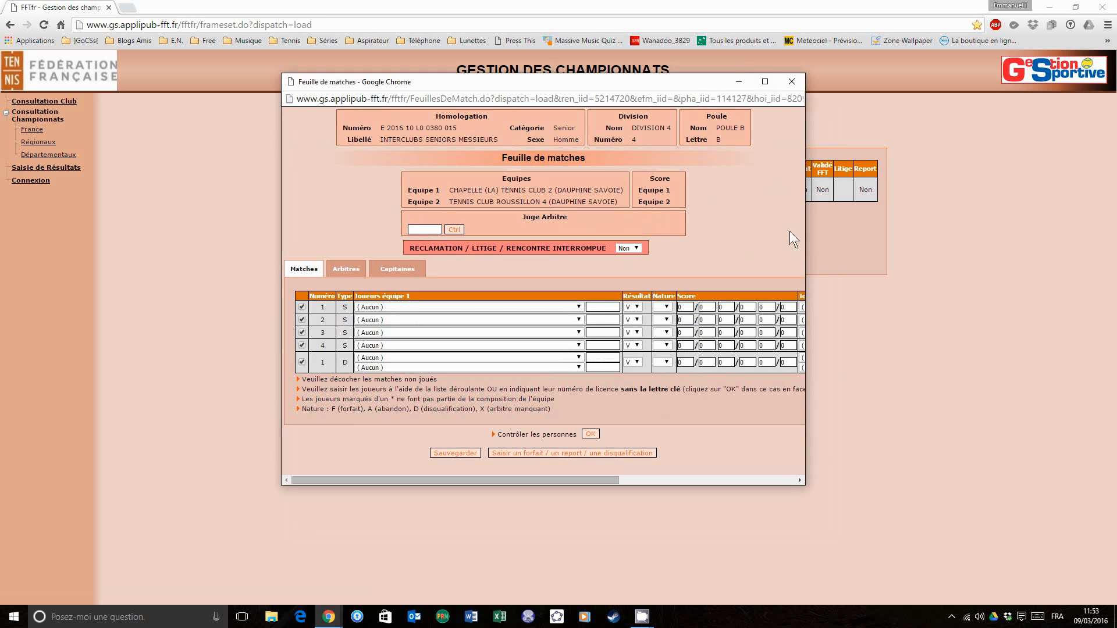
left_click_drag(808, 240, 1083, 221)
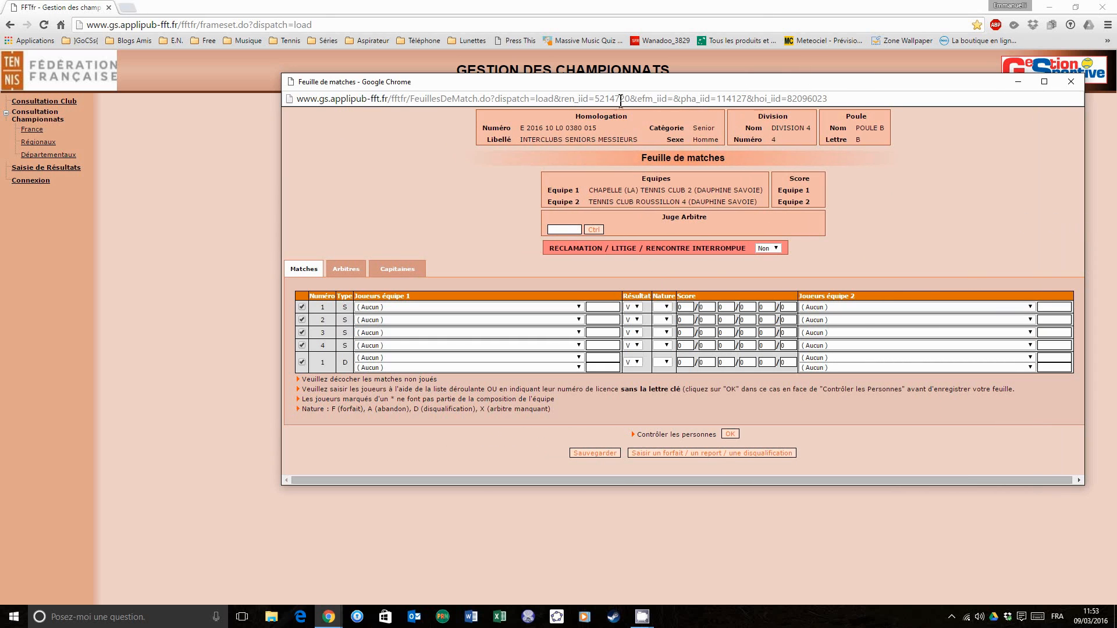
left_click_drag(609, 81, 553, 85)
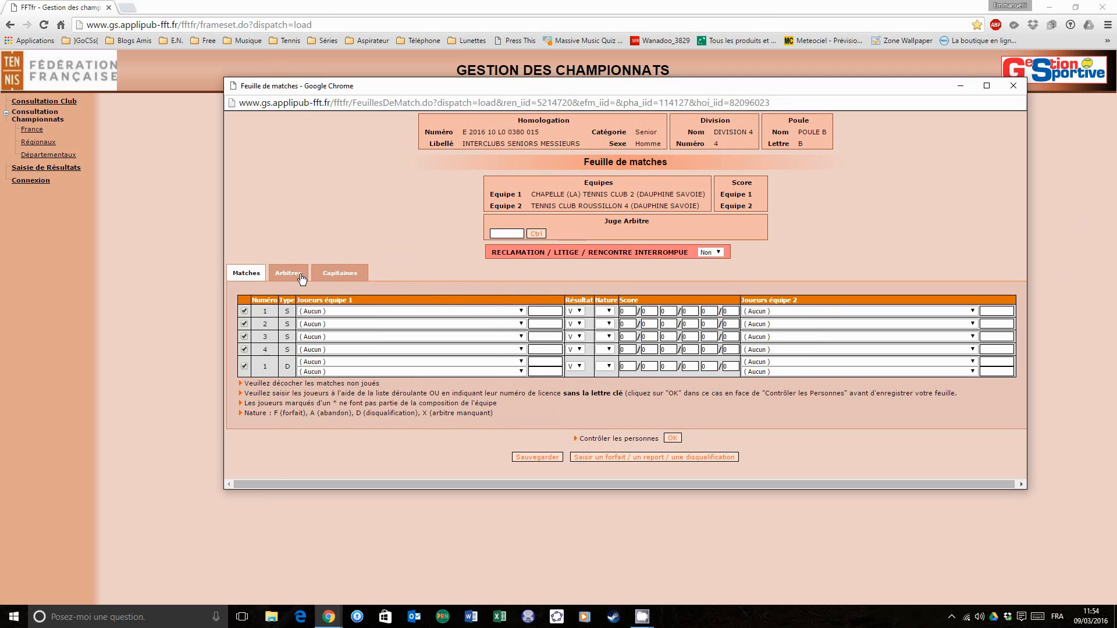
- Examine the sheet's Arbitres and Capitaines sections and the list of team 1 players available for singles match 1
left_click(329, 277)
left_click(406, 278)
left_click(375, 311)
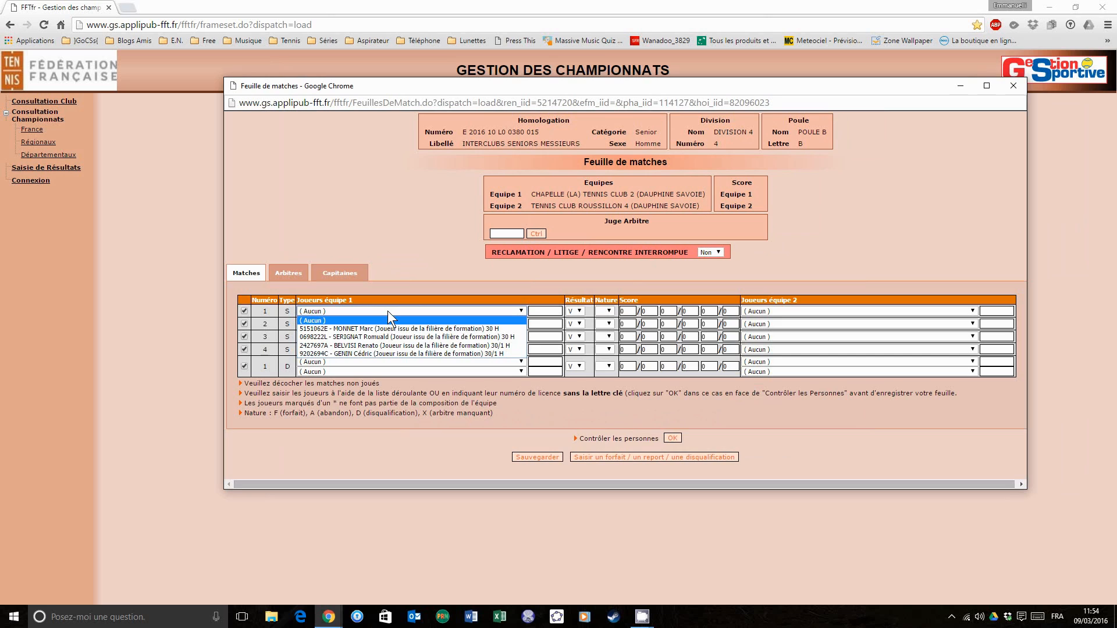
left_click(388, 312)
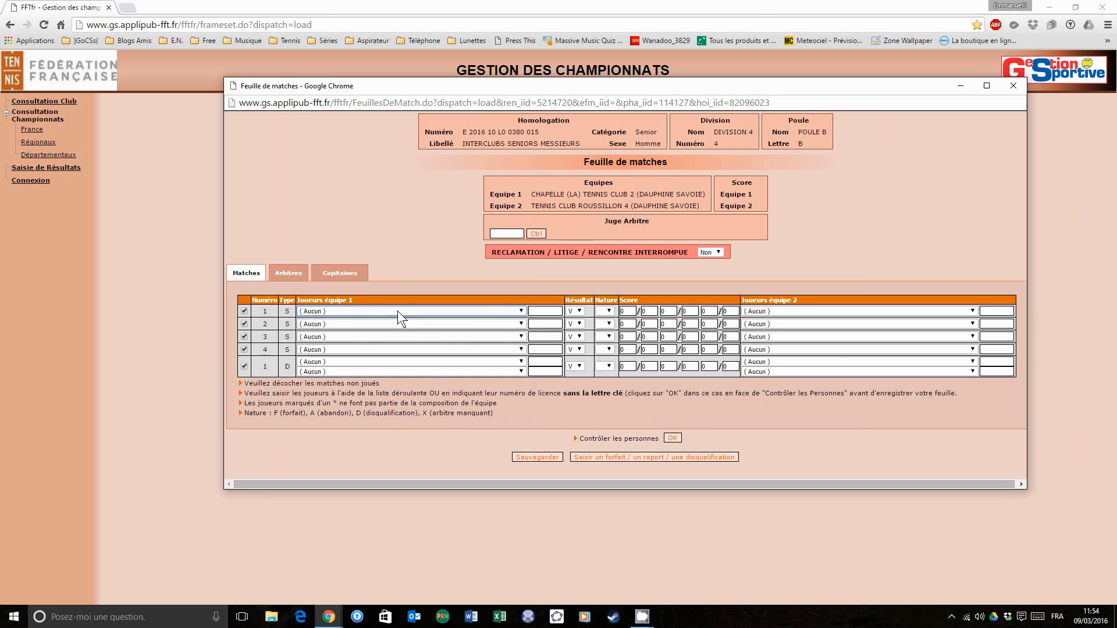
left_click(396, 310)
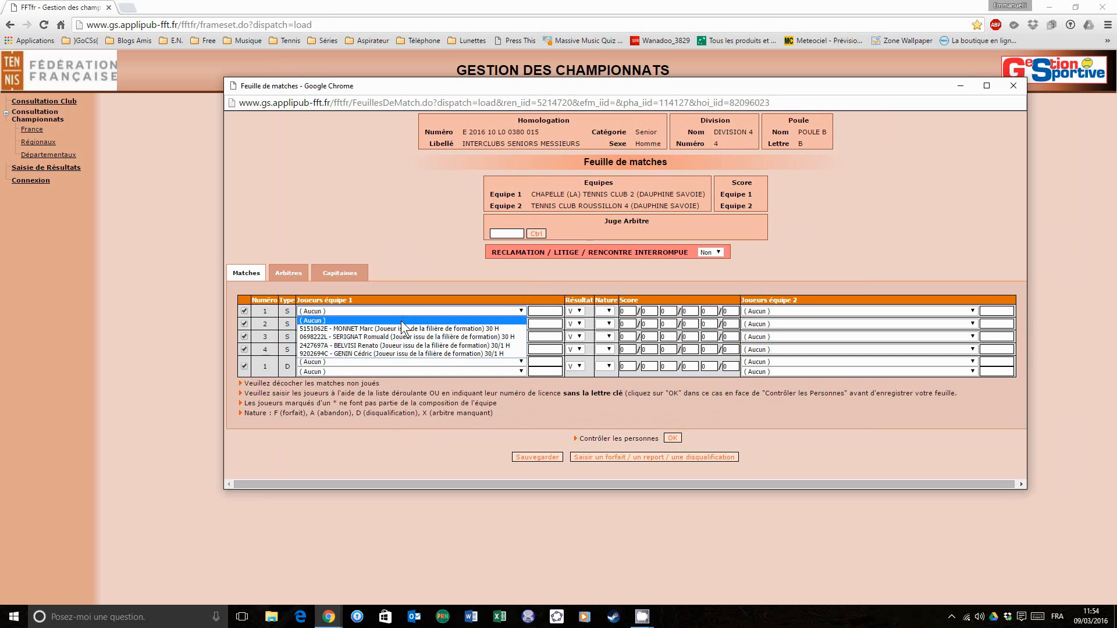
left_click(401, 311)
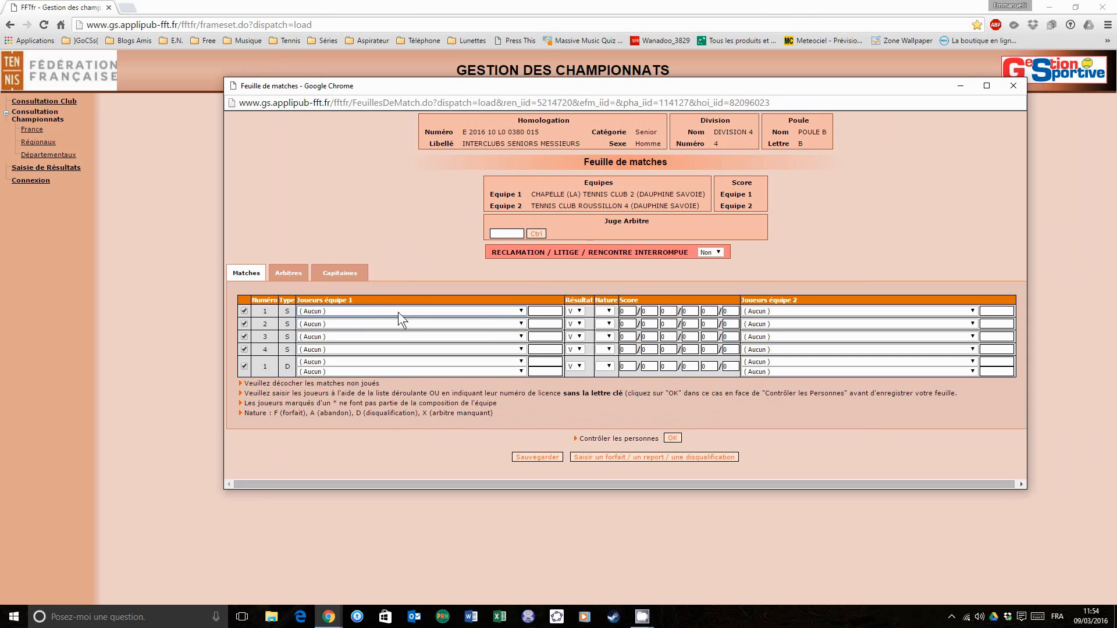
left_click(397, 312)
left_click(397, 315)
left_click(403, 311)
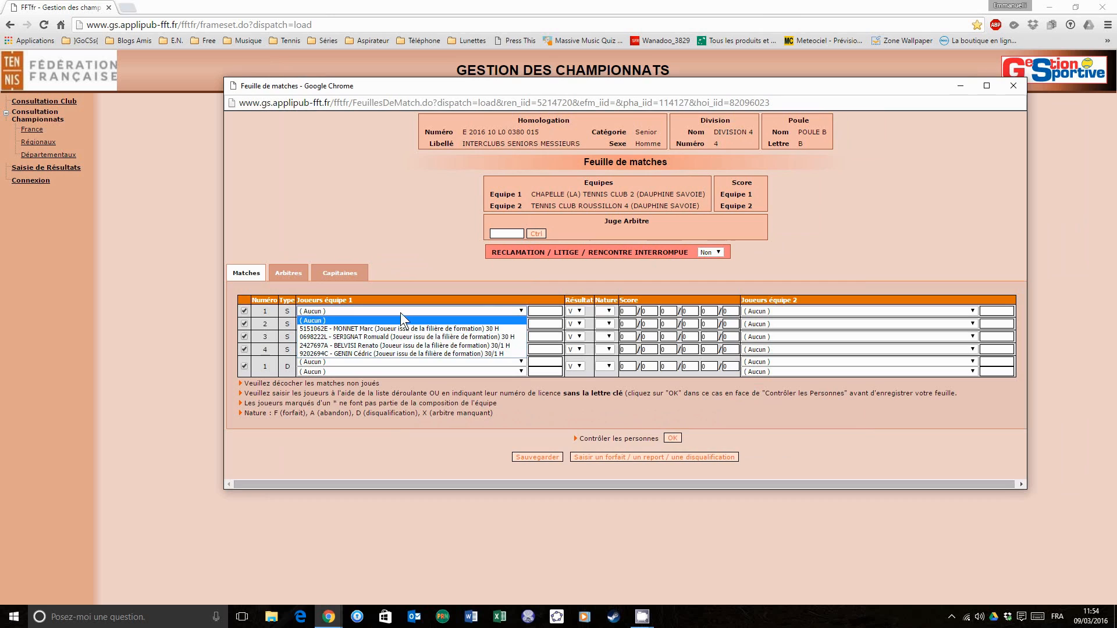
left_click(400, 313)
- Enter the player's licence number, without its key letter, for team 1 in singles match 1
left_click(536, 310)
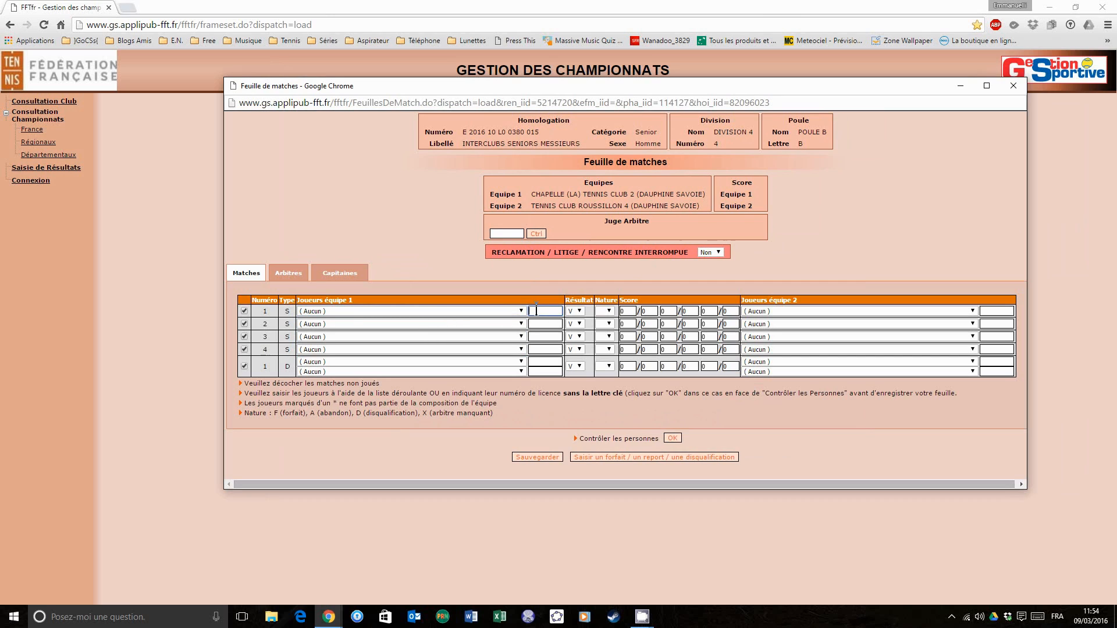
- For team 1, choose the fourth listed player for singles match 2 and the third listed player for singles match 3
left_click(542, 323)
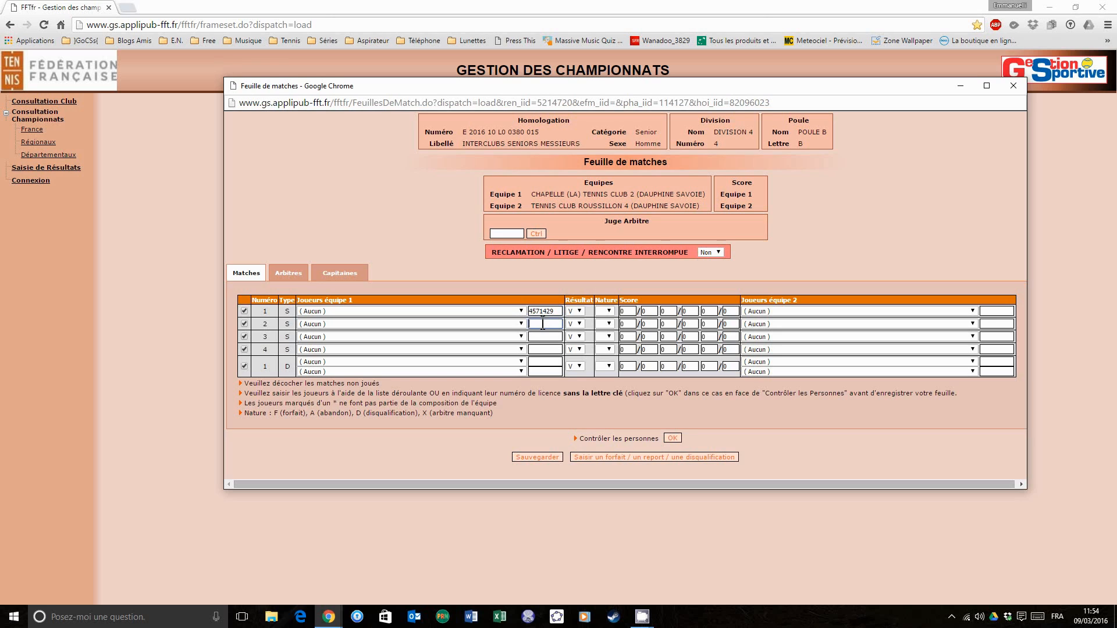
left_click(477, 322)
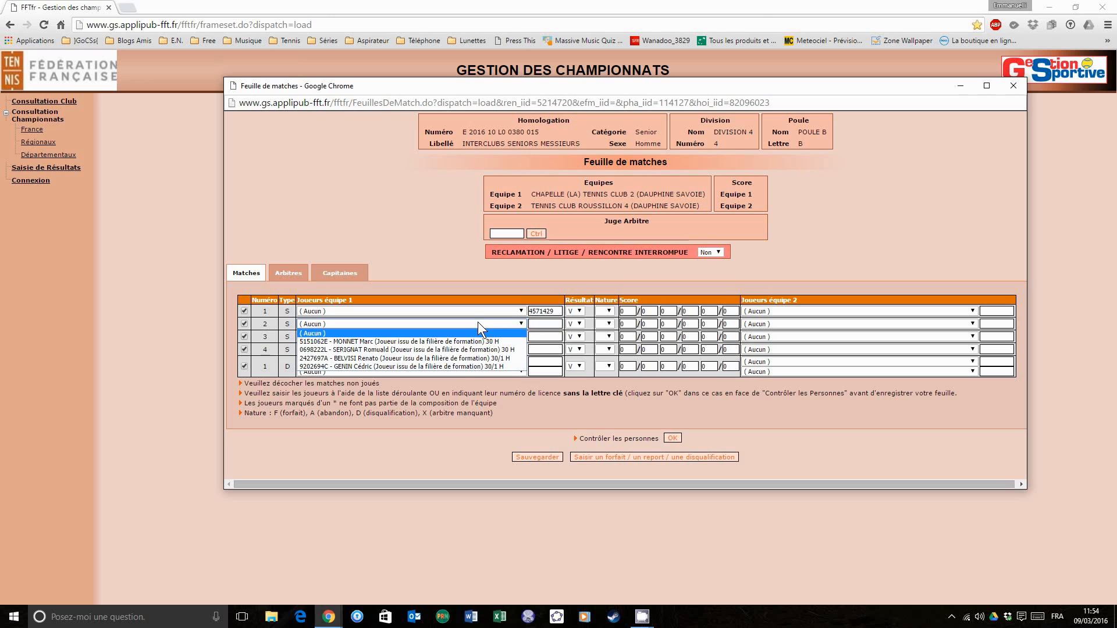
left_click(458, 366)
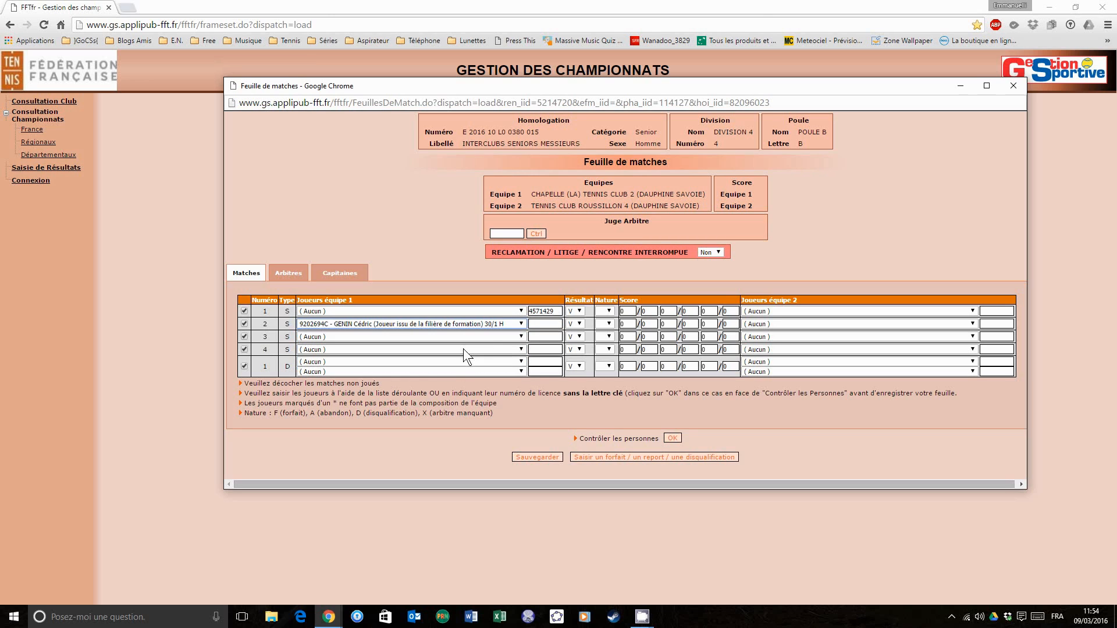
left_click(519, 336)
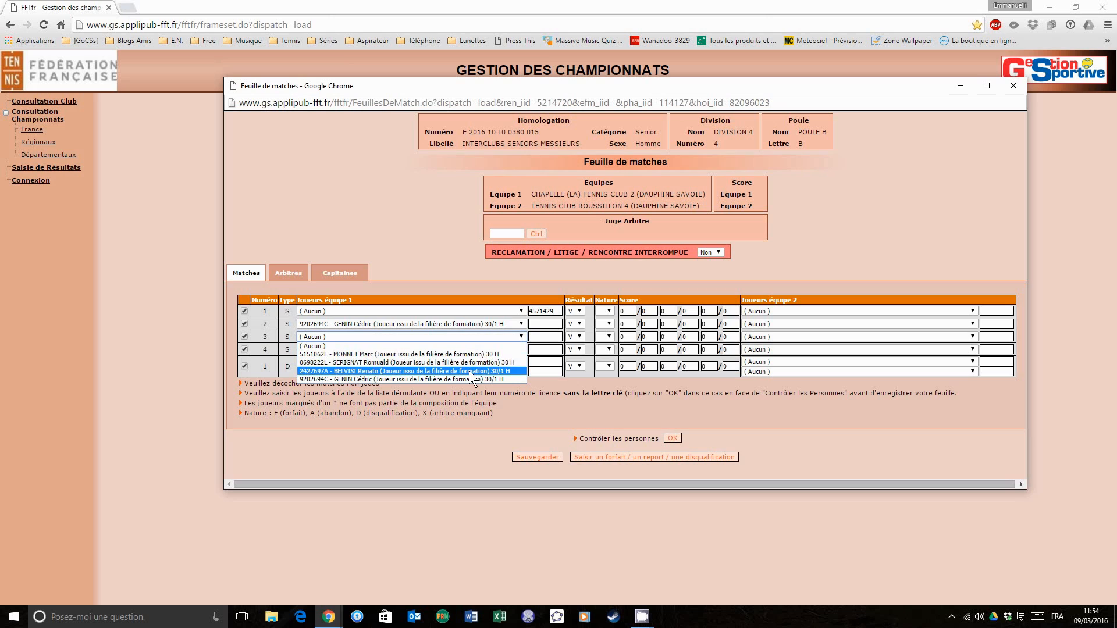
left_click(469, 371)
- Enter the licence number of team 1's player for singles match 4
left_click(531, 349)
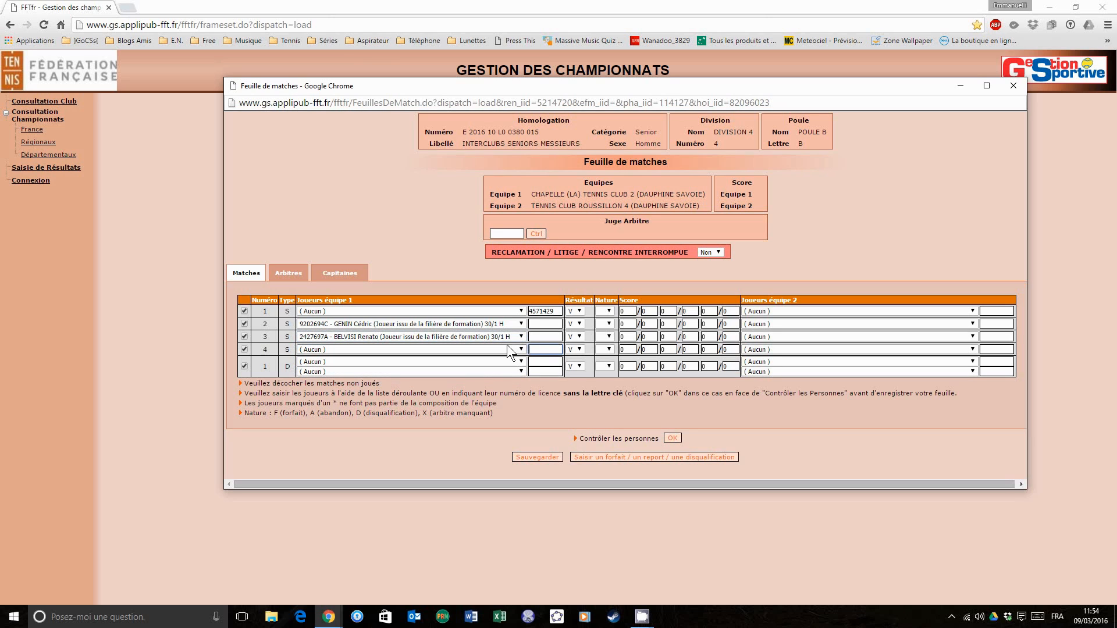
left_click(472, 349)
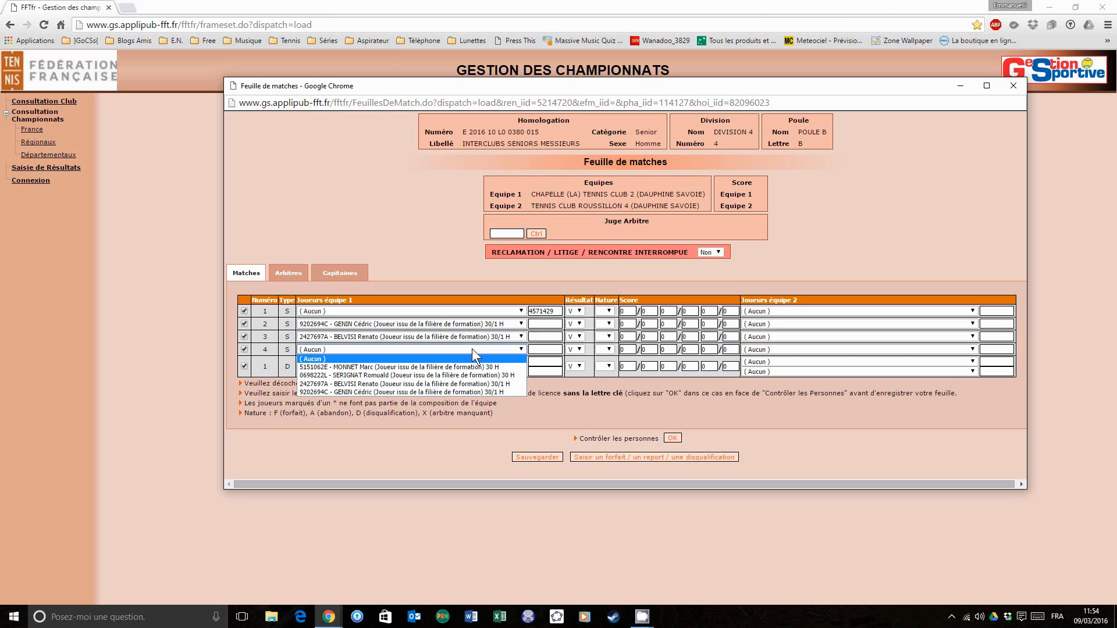
left_click(472, 348)
left_click(533, 349)
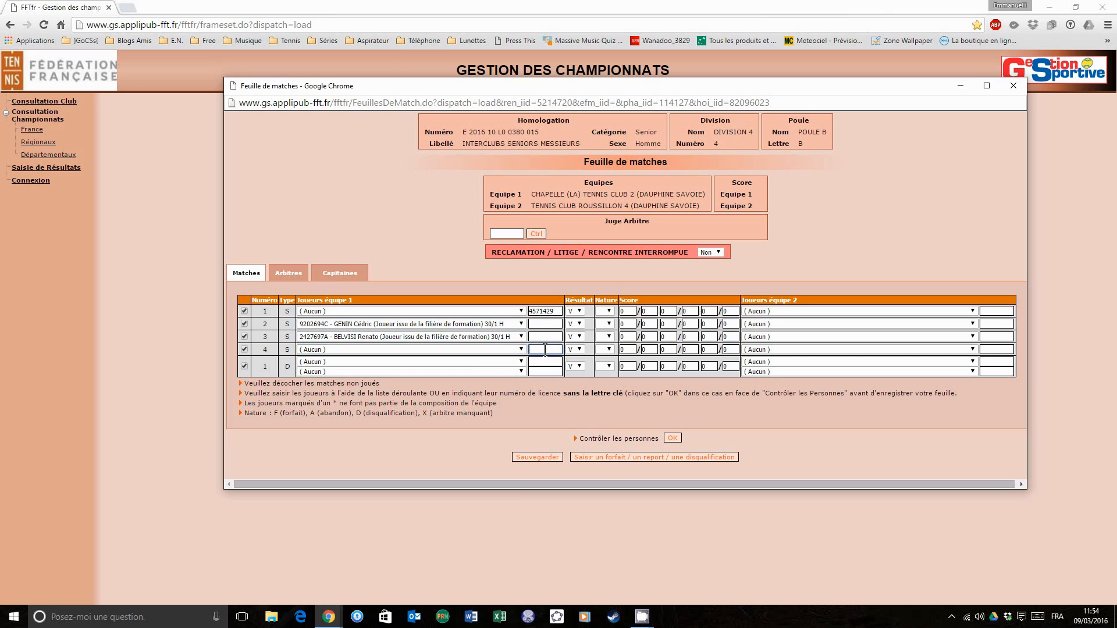
- Fill in team 1's doubles pair with the licence numbers of its players from singles matches 1 and 4
left_click(545, 362)
left_click_drag(557, 313, 545, 312)
left_click(547, 362)
type("4571")
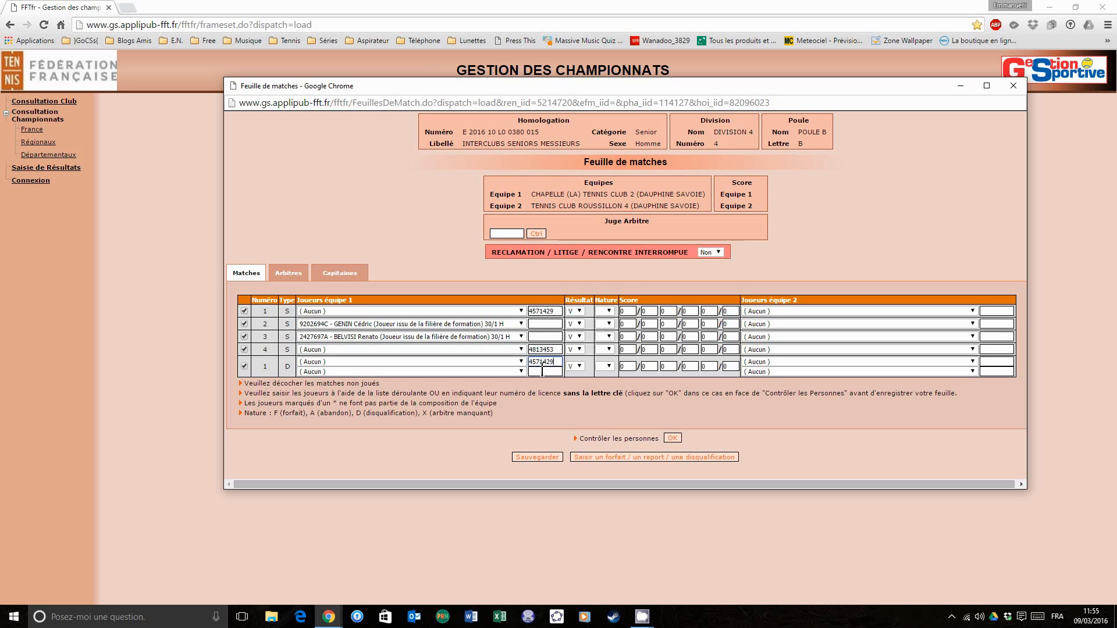
left_click(543, 371)
type("4813453")
- For team 2, assign the second, third, first and fourth listed players to singles matches 1, 2, 3 and 4 respectively
left_click(783, 310)
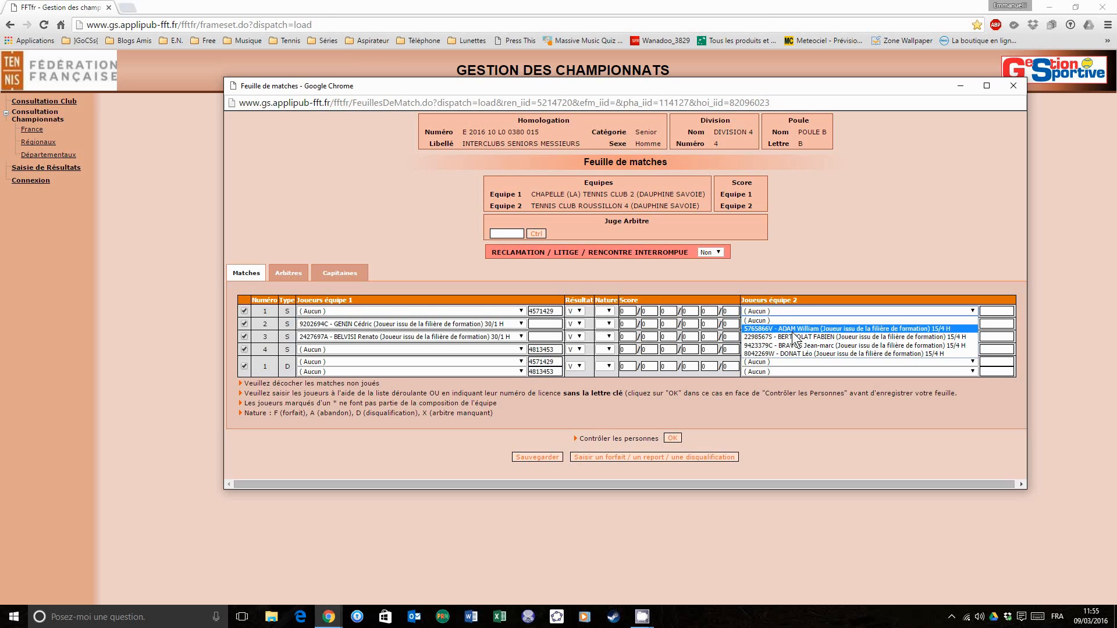
left_click(794, 336)
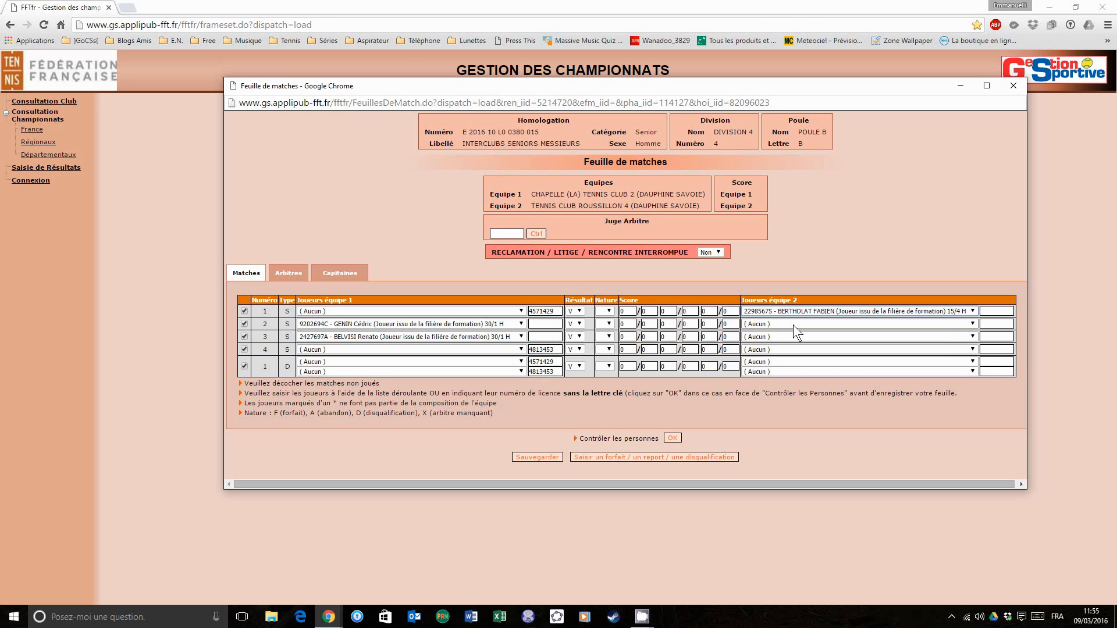
left_click(793, 324)
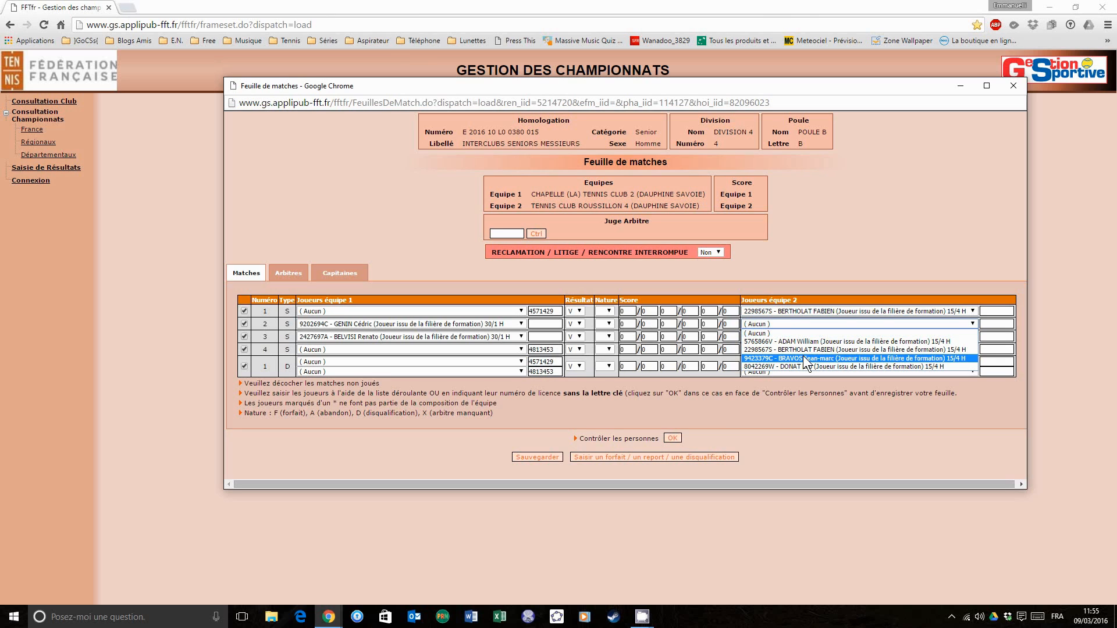
left_click(803, 357)
left_click(797, 336)
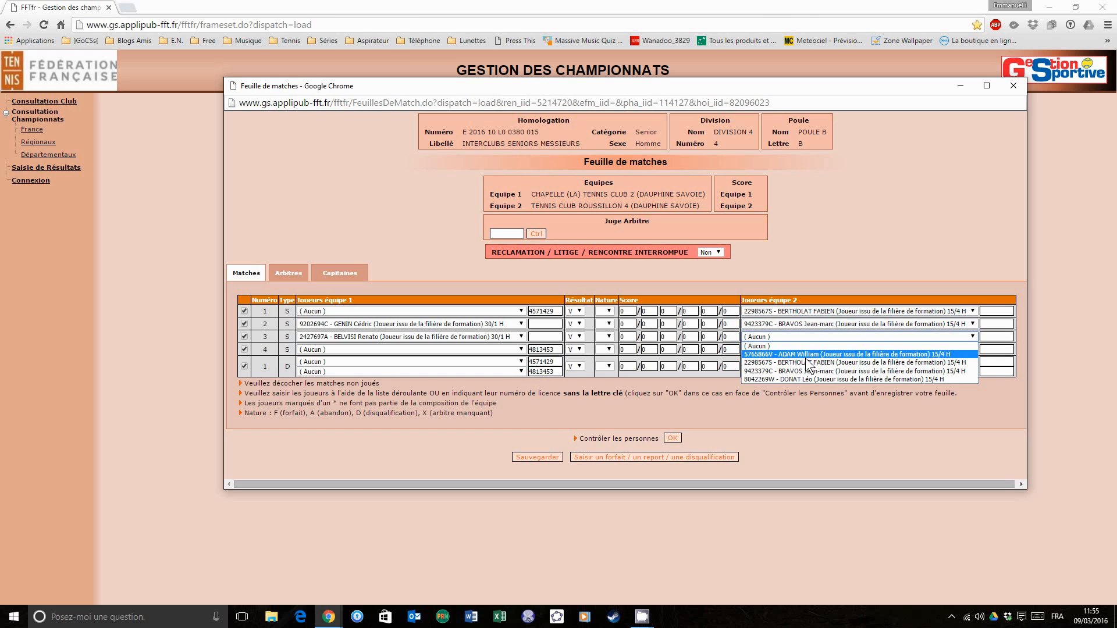
left_click(807, 354)
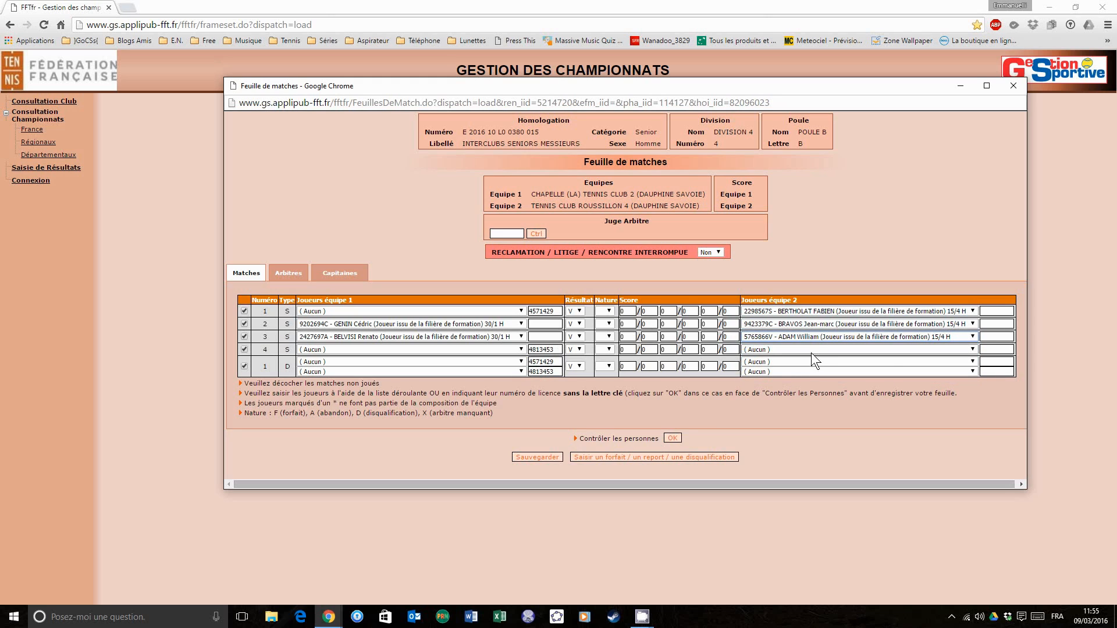
left_click(812, 349)
left_click(822, 386)
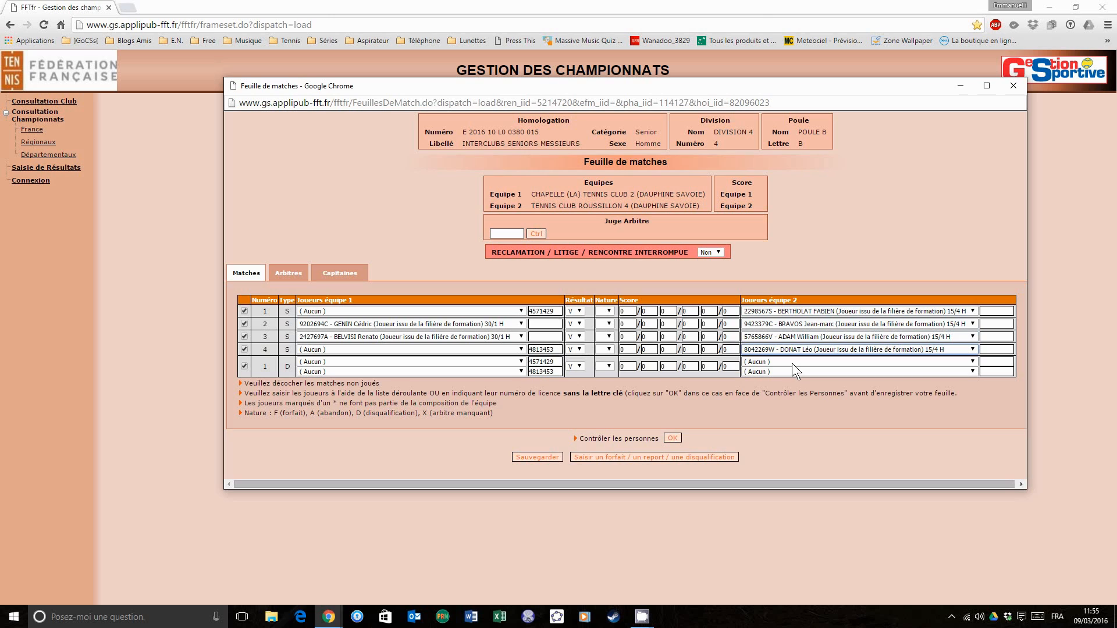
- Choose team 2's doubles pair: the second listed player in the upper row and the first listed player in the lower row
left_click(791, 363)
left_click(796, 387)
left_click(793, 373)
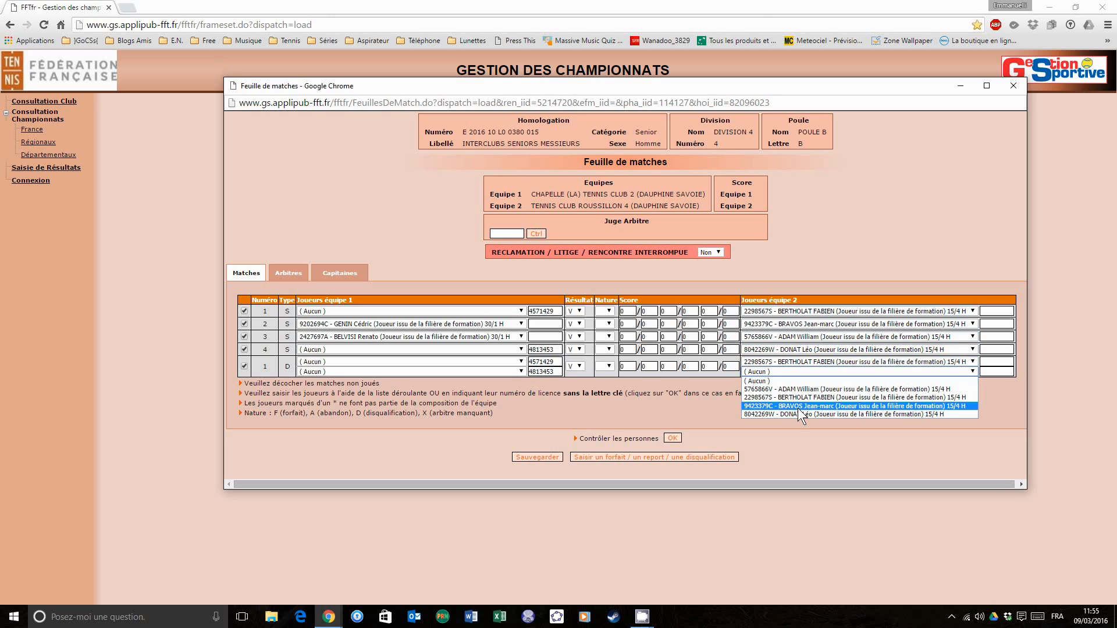
left_click(801, 387)
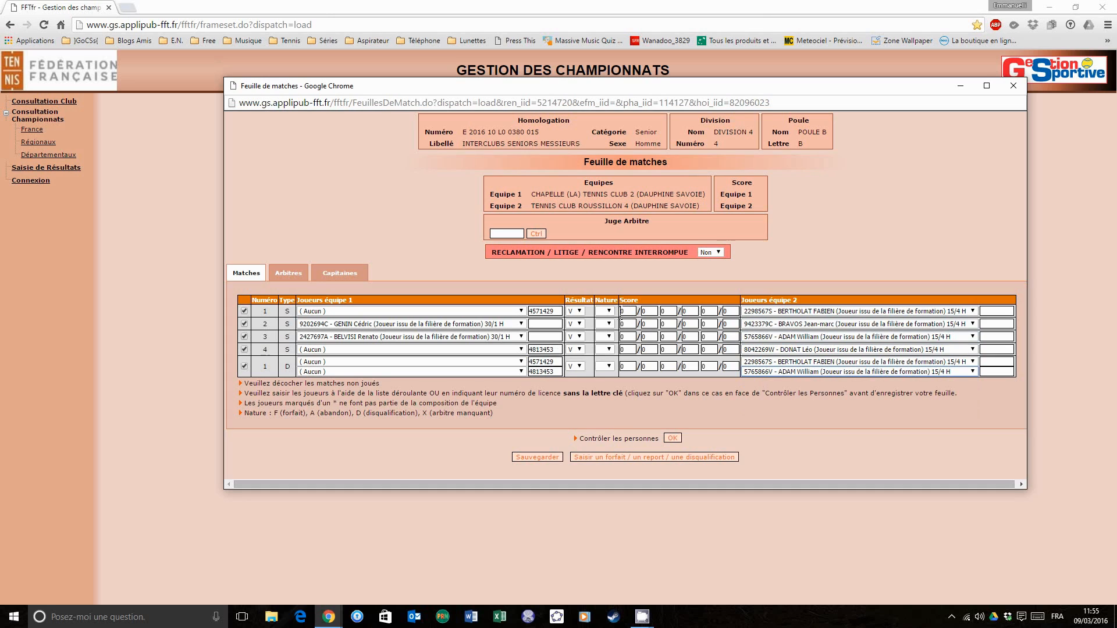
- Set the result of singles matches 1 and 4 to D, leaving the nature of match 1 blank
left_click(579, 311)
left_click(580, 342)
left_click(579, 350)
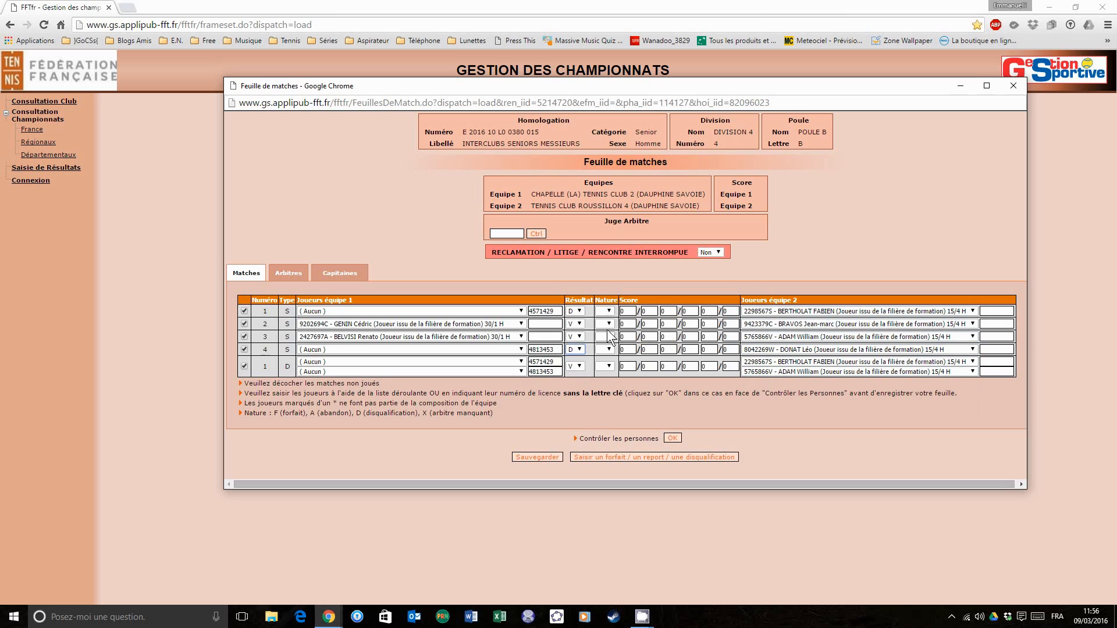
left_click(610, 311)
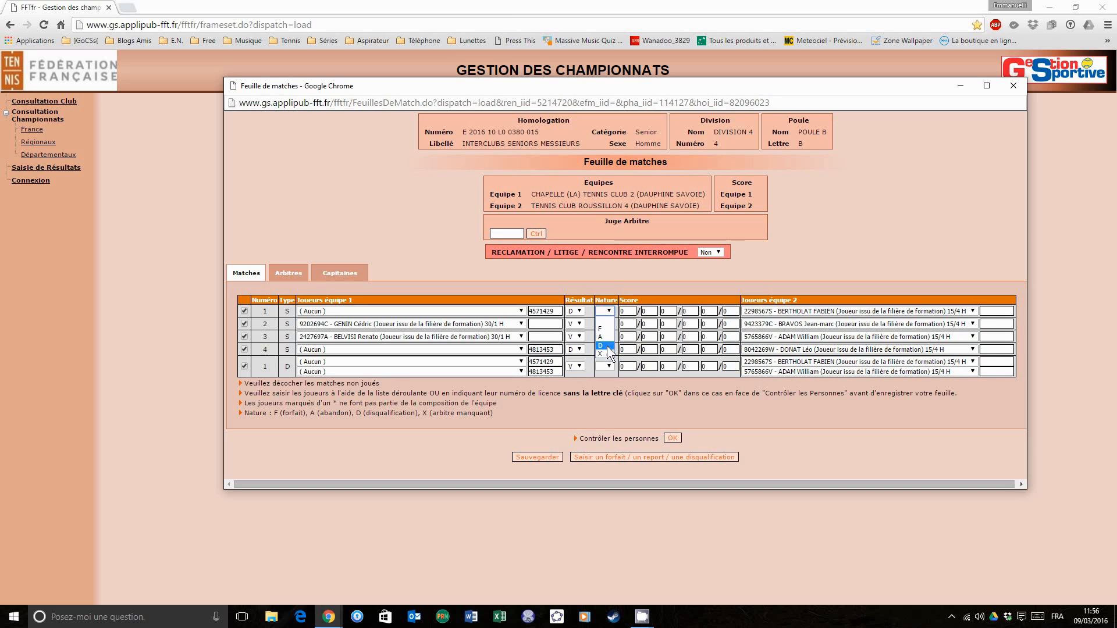
left_click(609, 314)
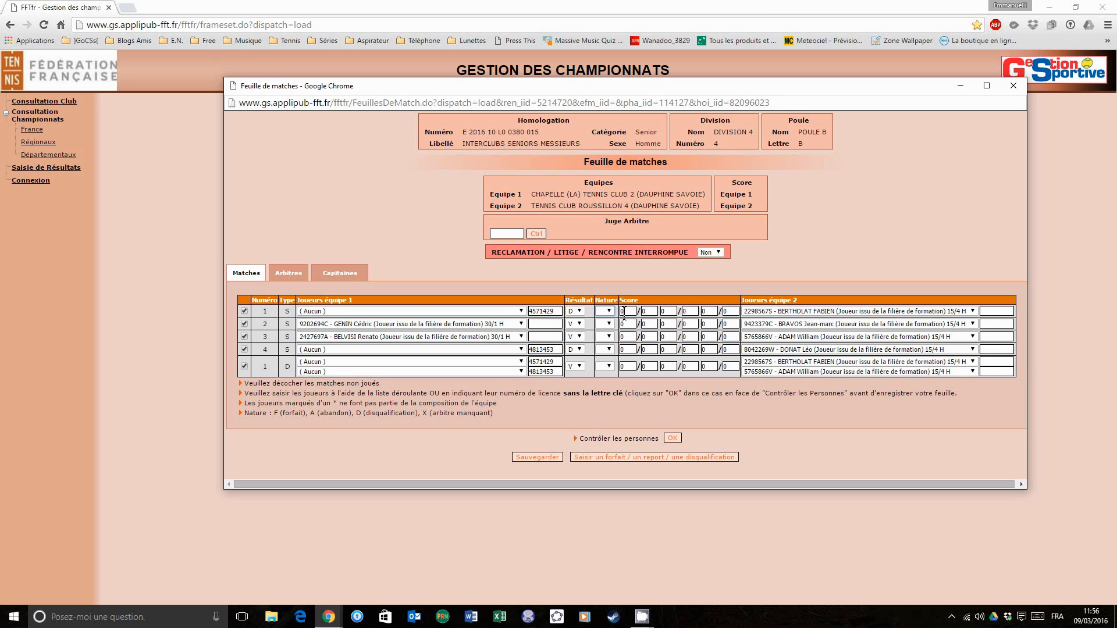
- Enter the scores 6/2 6/2 for singles match 1 and 7/5 6/3 for singles match 2
left_click(627, 312)
type("6262")
left_click(630, 324)
type("7563")
- Enter the scores 6/3 4/6 6/4 for singles match 3 and 6/4 7/6 for singles match 4
left_click(629, 338)
type("6/3/4/6/6/4")
left_click(628, 349)
type("76")
- Enter the doubles match score as 7/6 4/6 1/0
left_click(630, 365)
type("7/6 ")
type("4/6")
type("1")
- Fill in the chief umpire's licence number under Juge Arbitre
left_click(512, 234)
- Choose the third listed player of each team as captain of Equipe 1 and Equipe 2
left_click(354, 278)
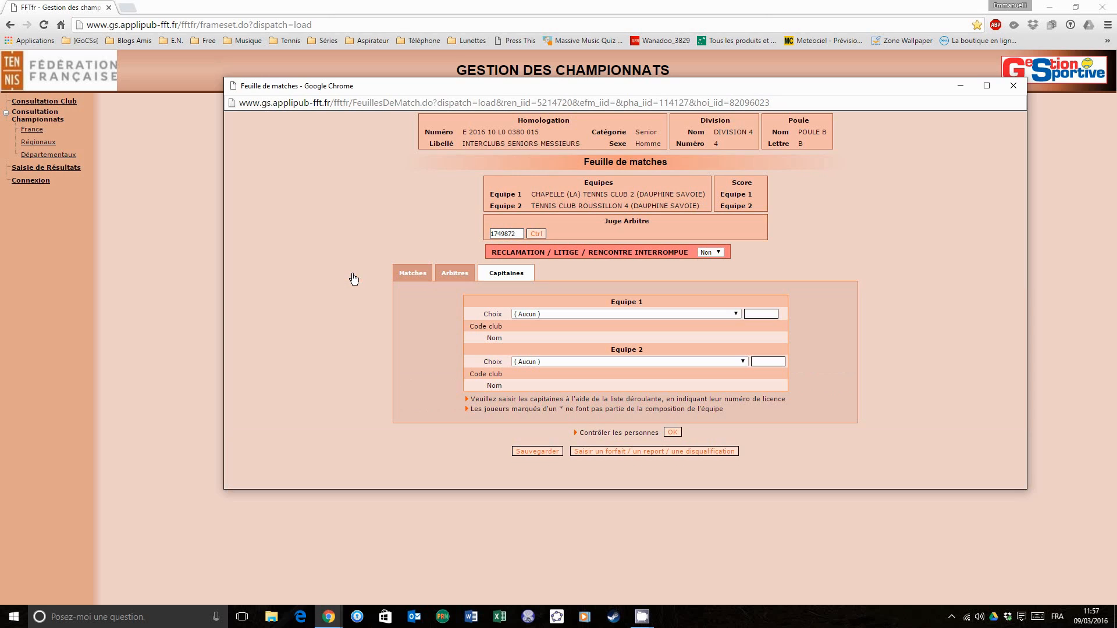
left_click(538, 311)
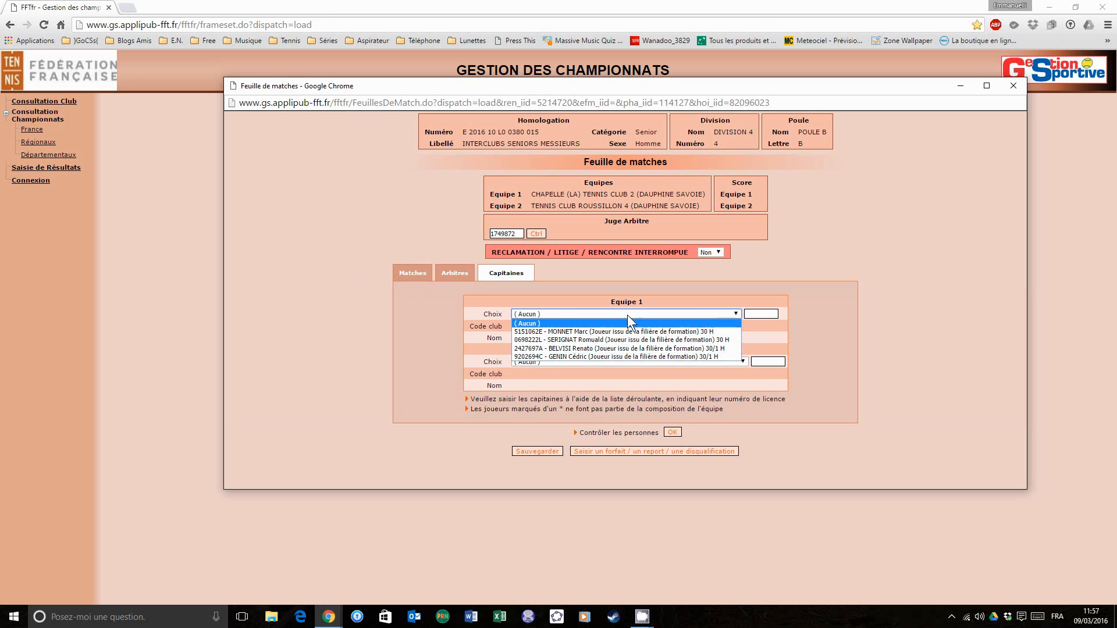
left_click(626, 297)
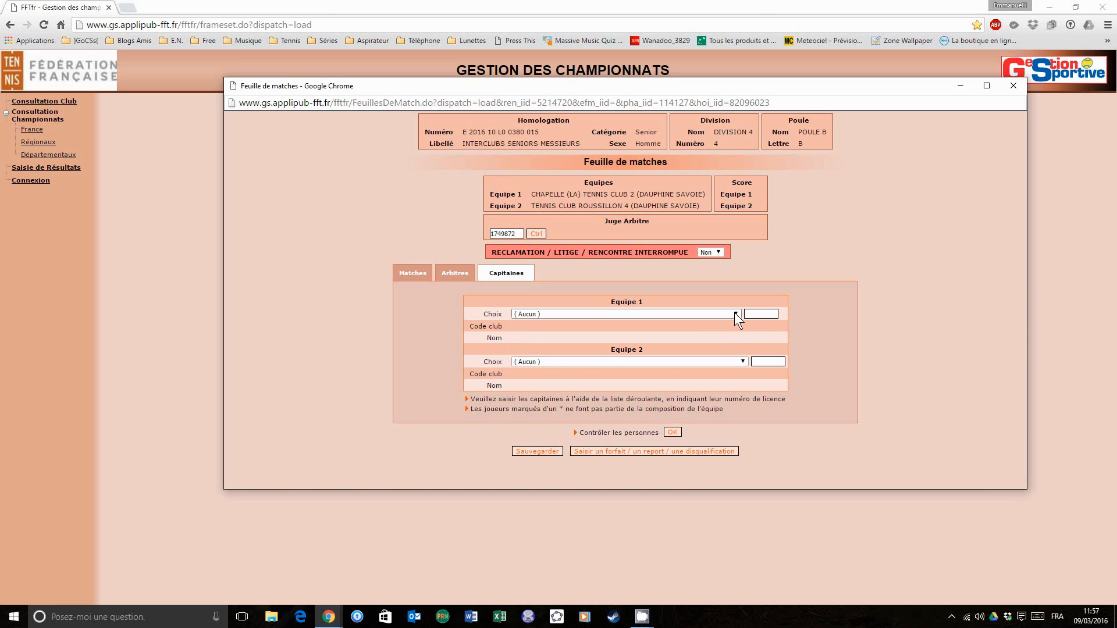
left_click(652, 314)
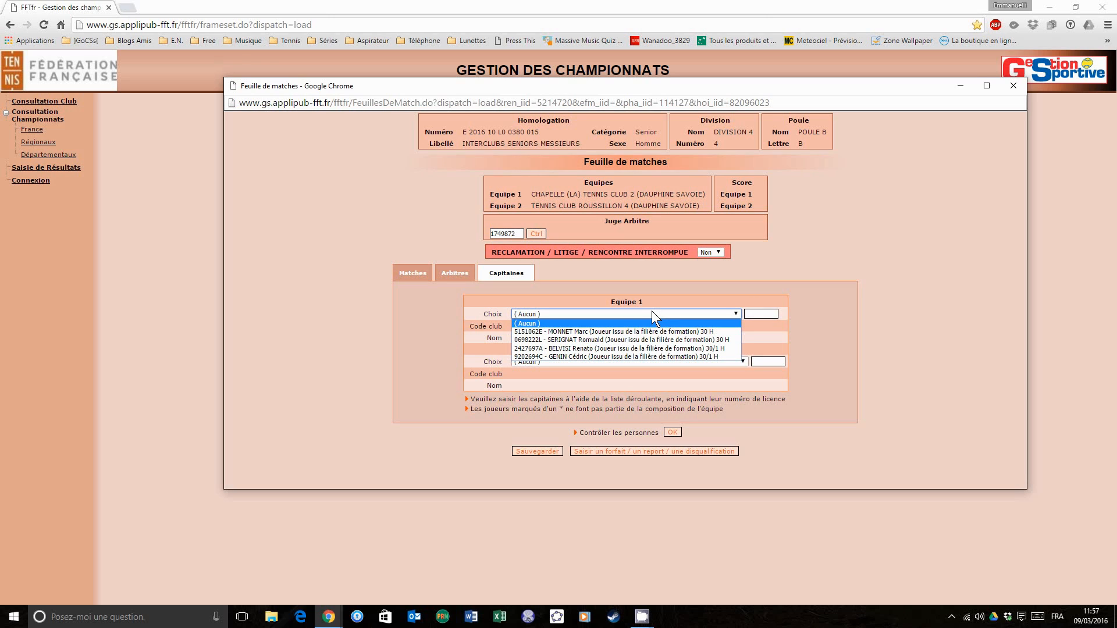
left_click(612, 347)
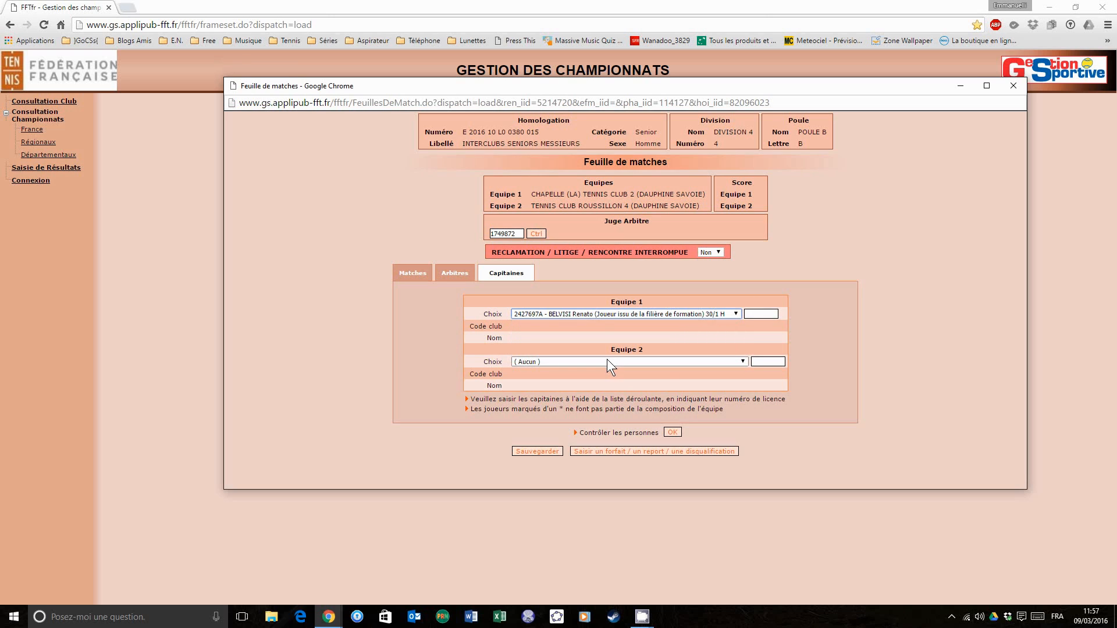
left_click(606, 361)
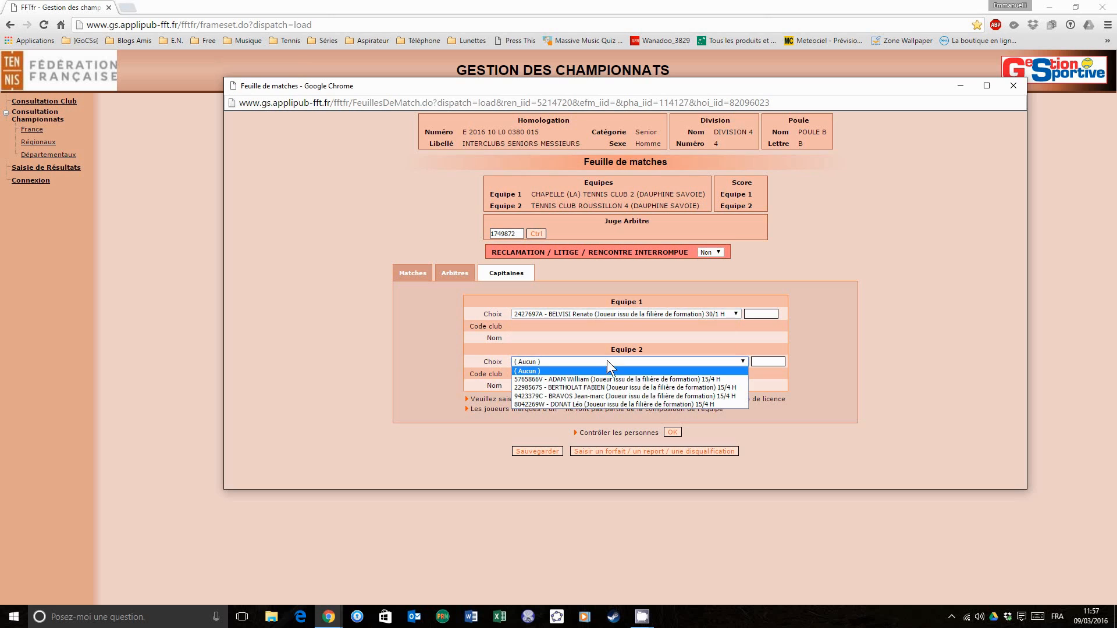
left_click(606, 397)
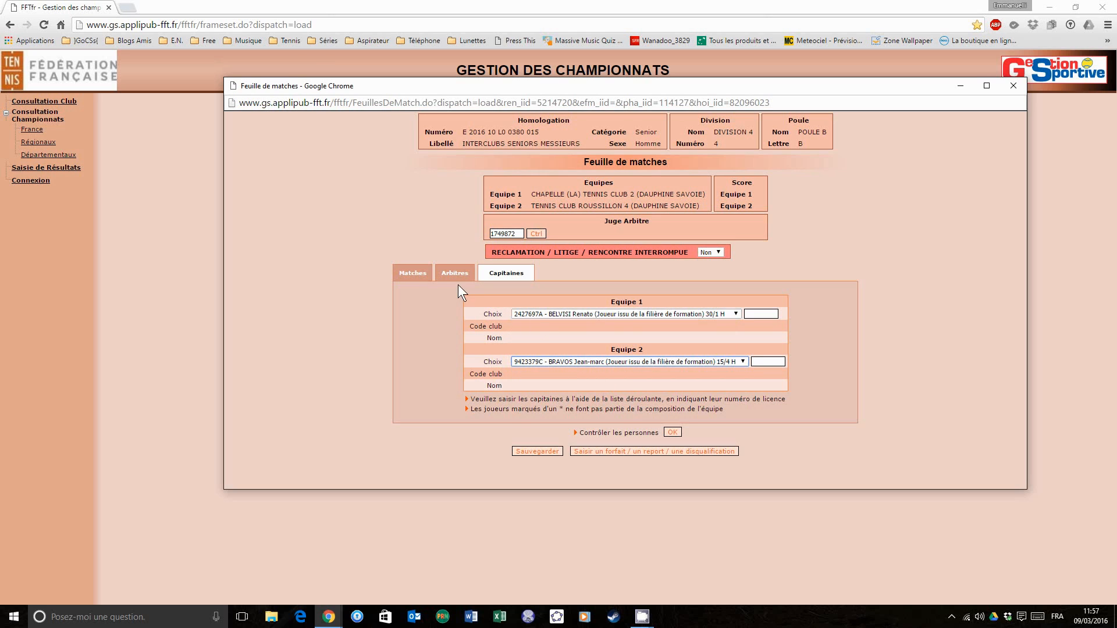
- Run the check of the entered persons from the matches view and review both captains' details
left_click(412, 275)
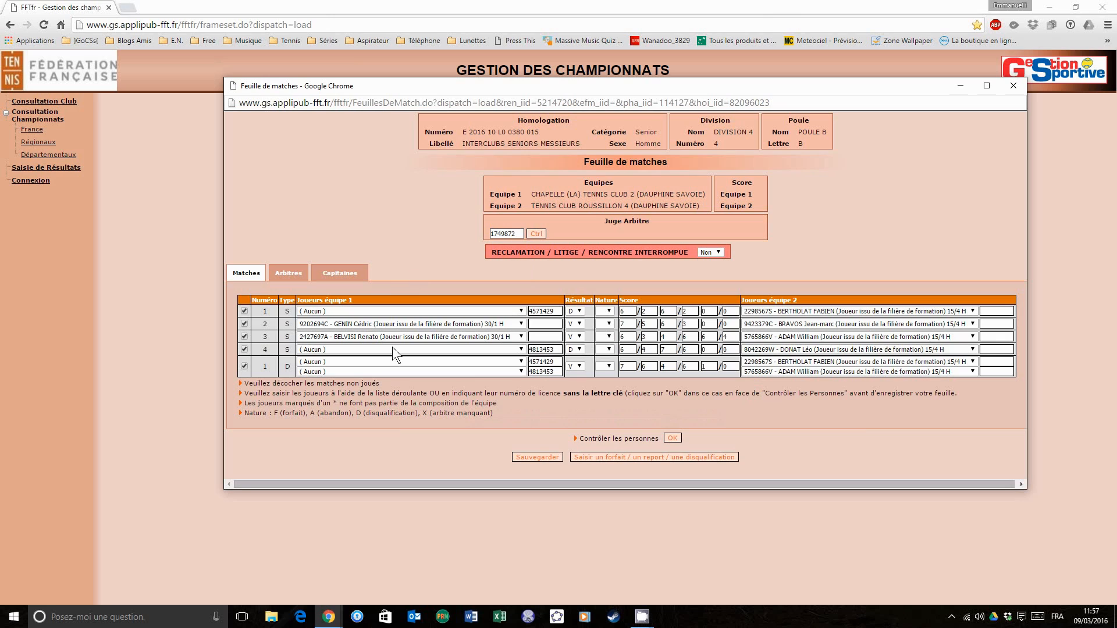
left_click(673, 437)
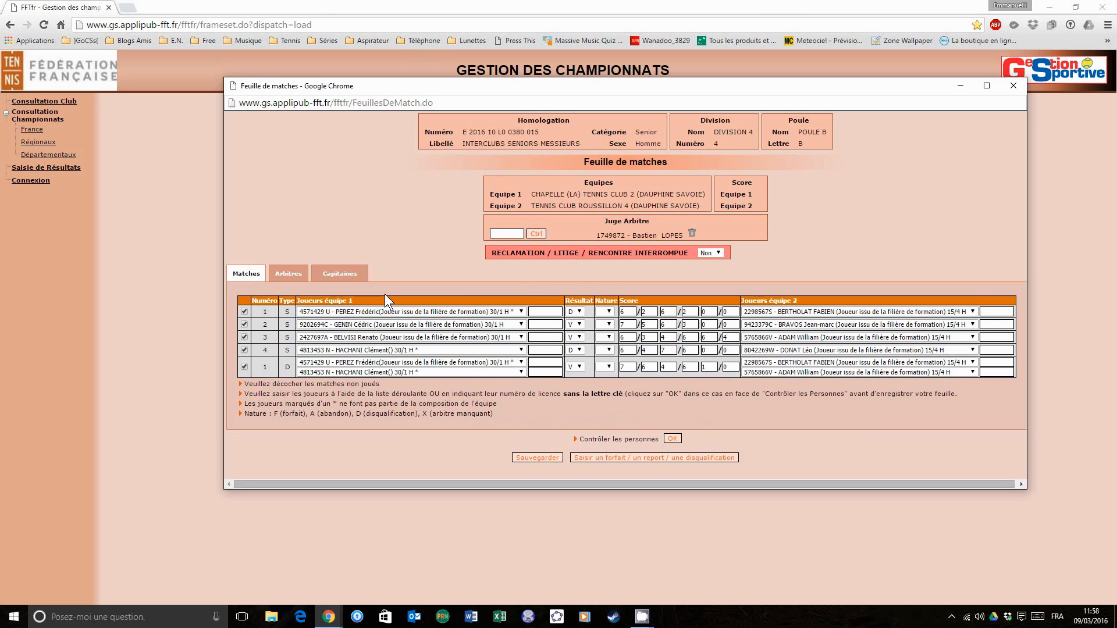
left_click(354, 278)
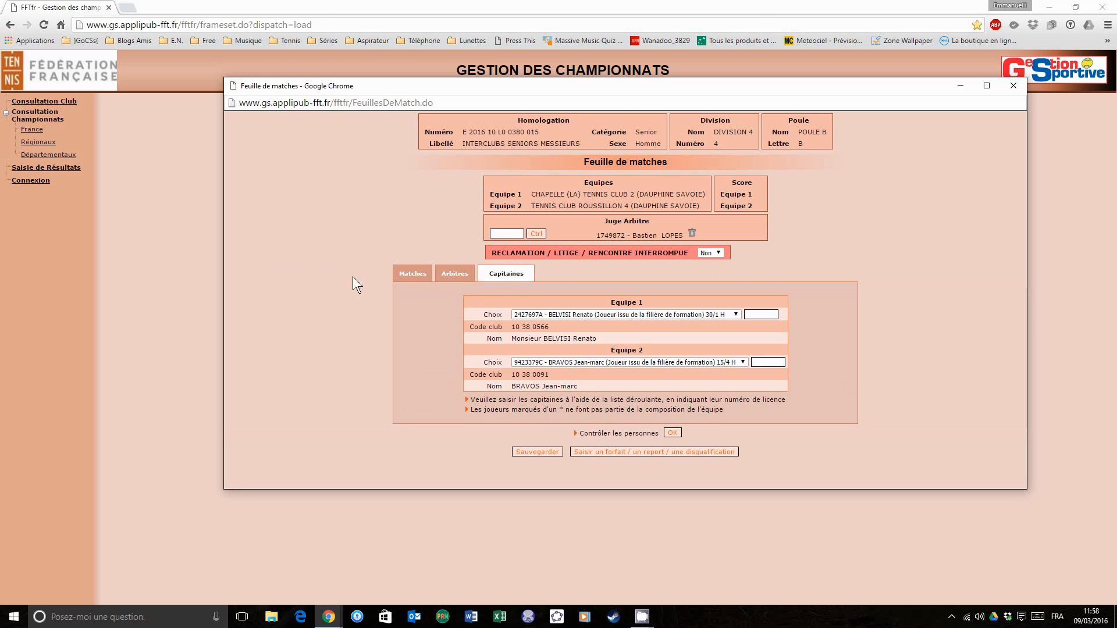
left_click(409, 277)
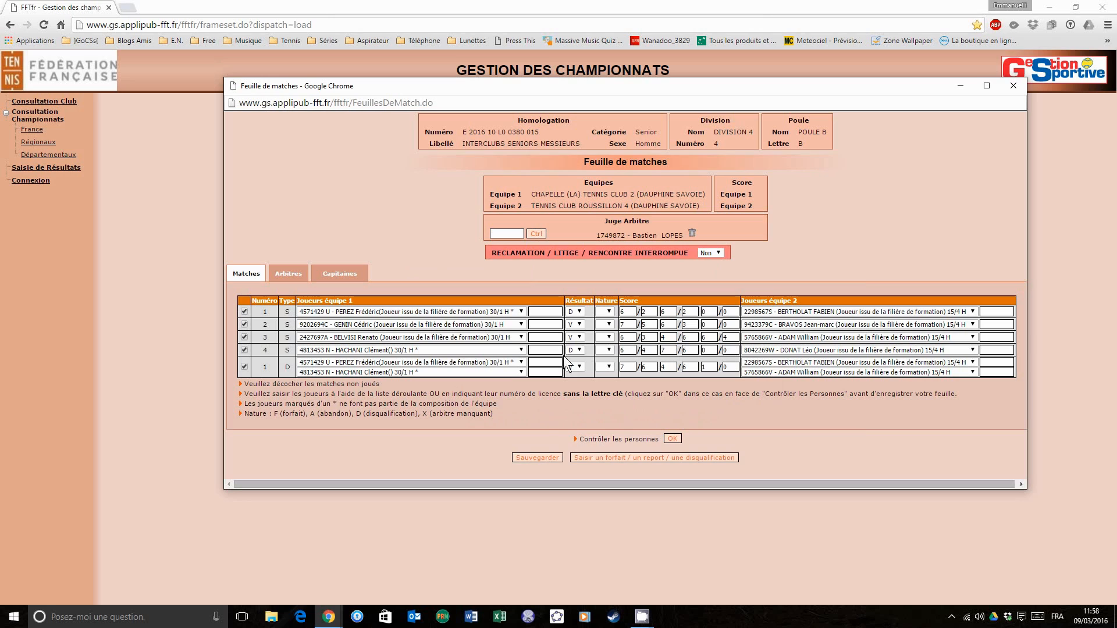
- Save the match sheet, confirm the declared team result and acknowledge the notice about the blue sheet
left_click(546, 455)
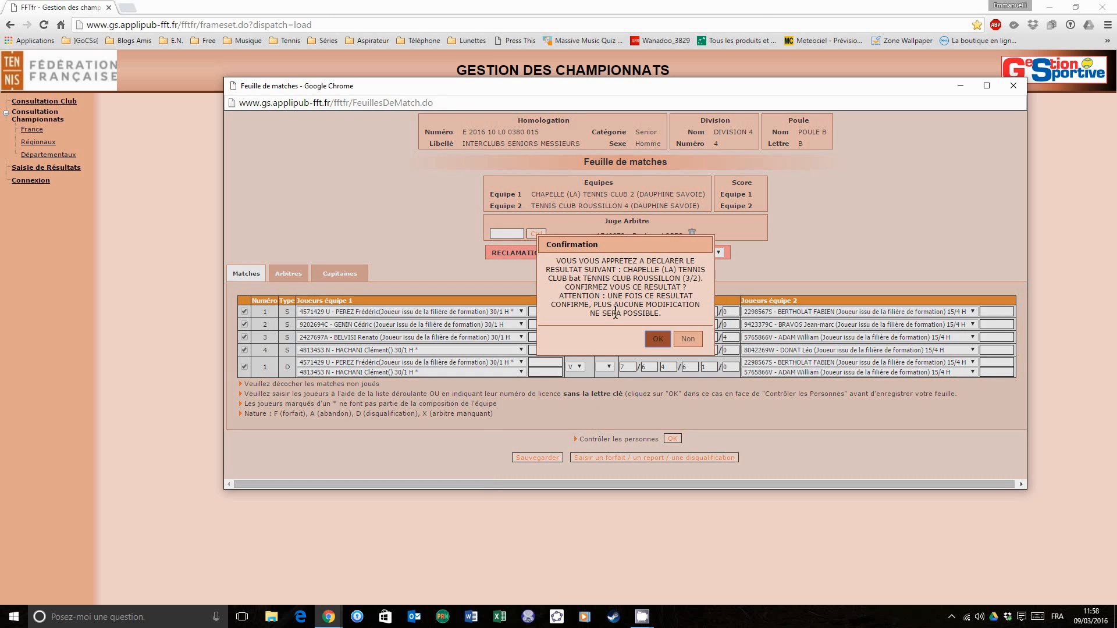
left_click(656, 342)
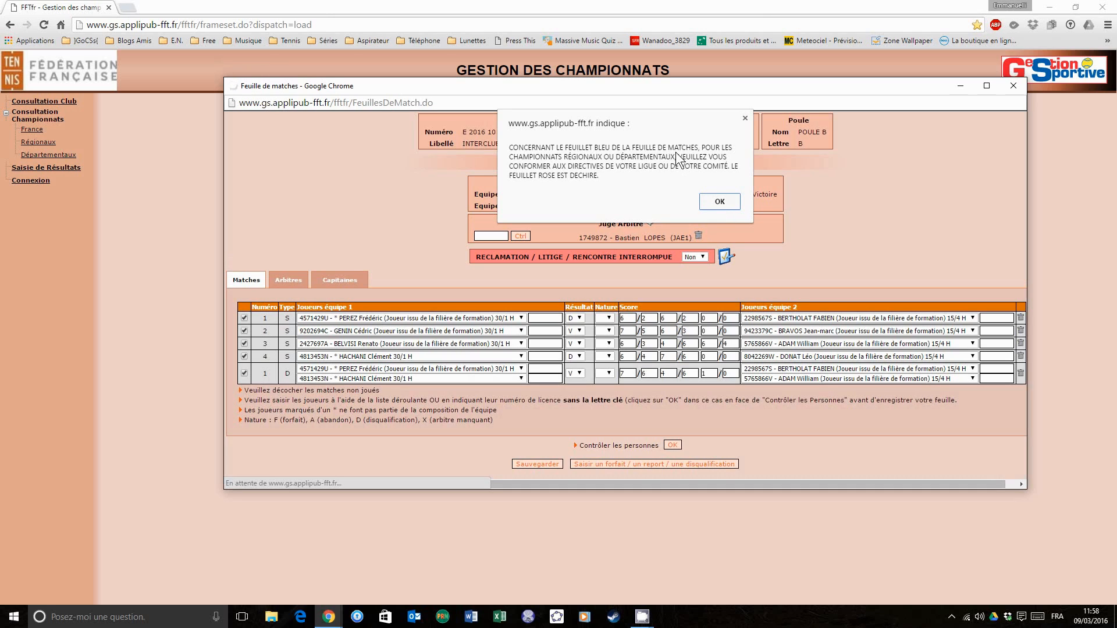
left_click(720, 202)
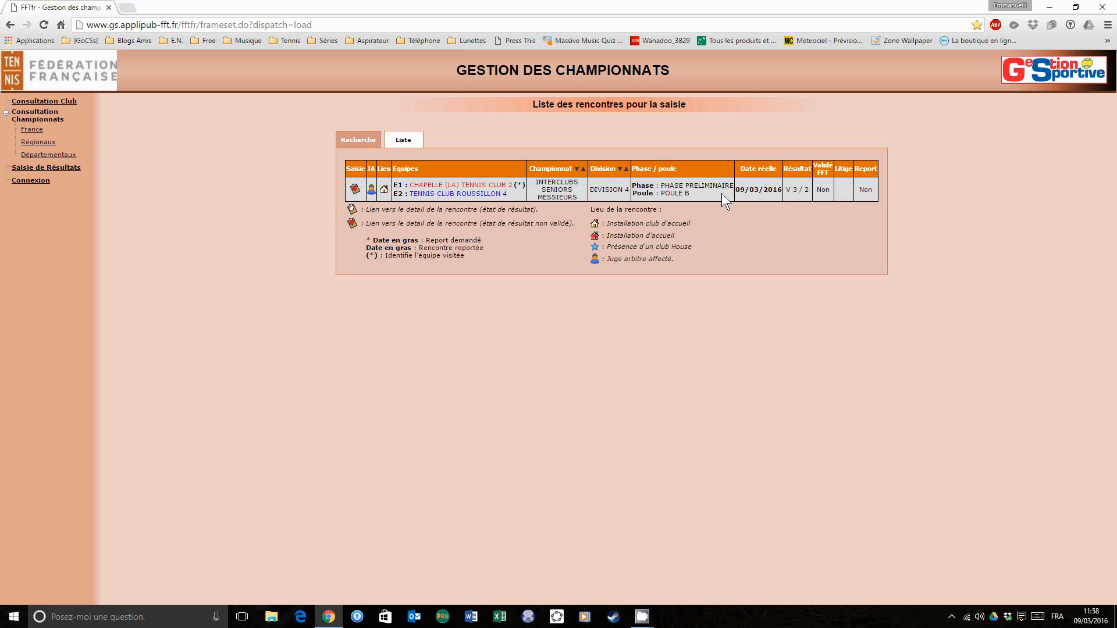